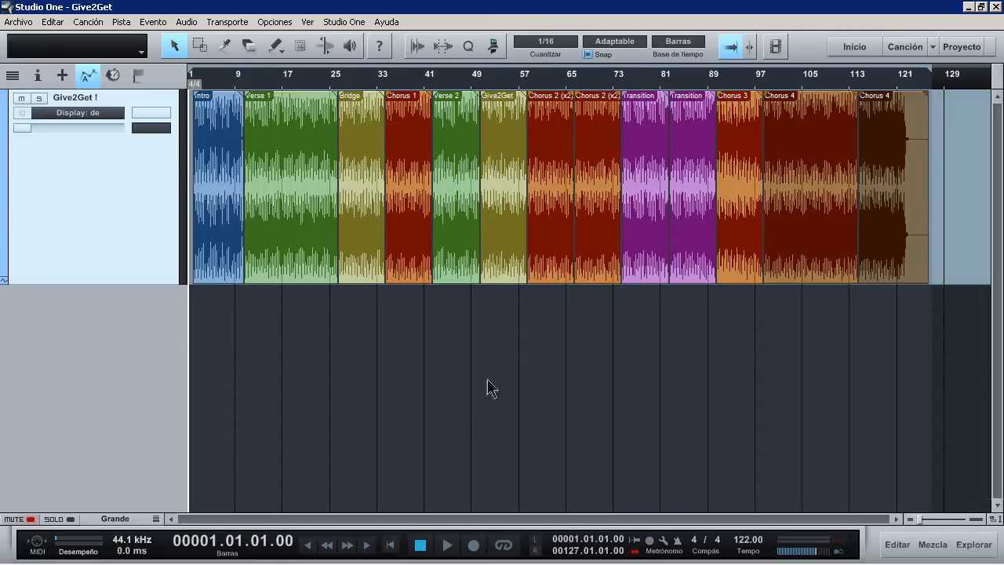
Step: Add an instrument track using Presence's Studio Grand preset below the Give2Get! track and close the instrument window
key(F5)
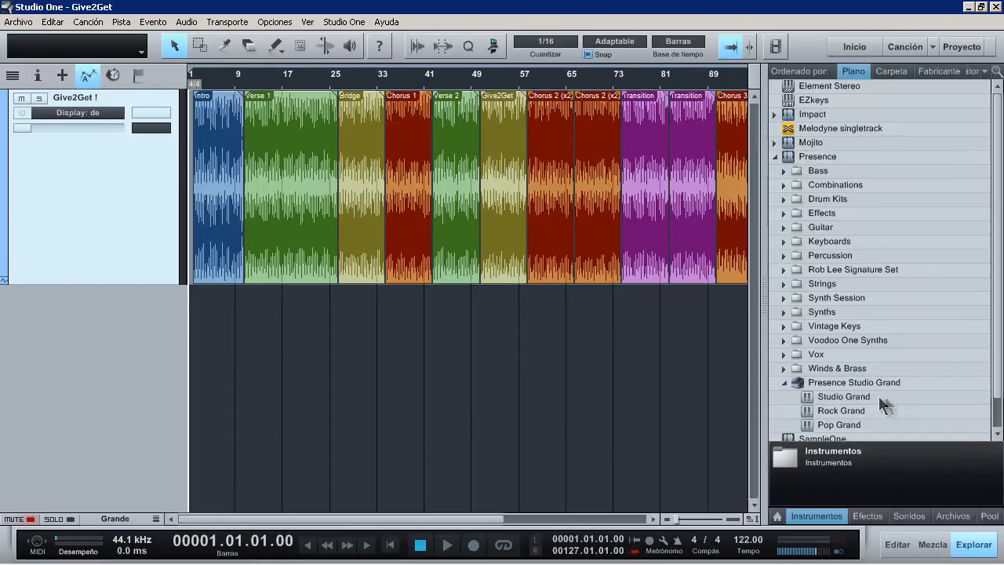
drag(855, 404, 71, 412)
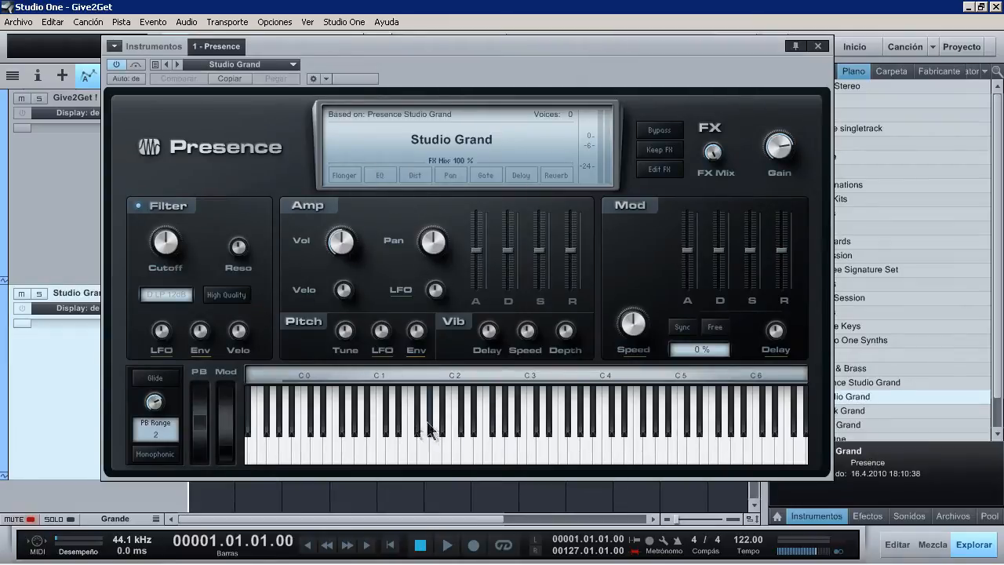
click(818, 46)
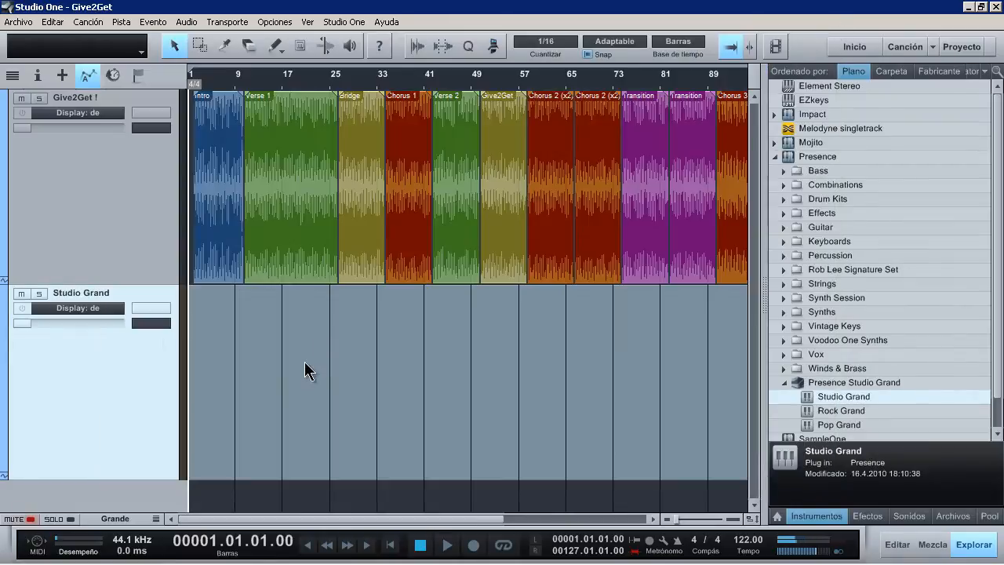
Step: Create an empty part on the Studio Grand track and keep only the section under Chorus 1, deleting the sections before and after it
double_click(356, 343)
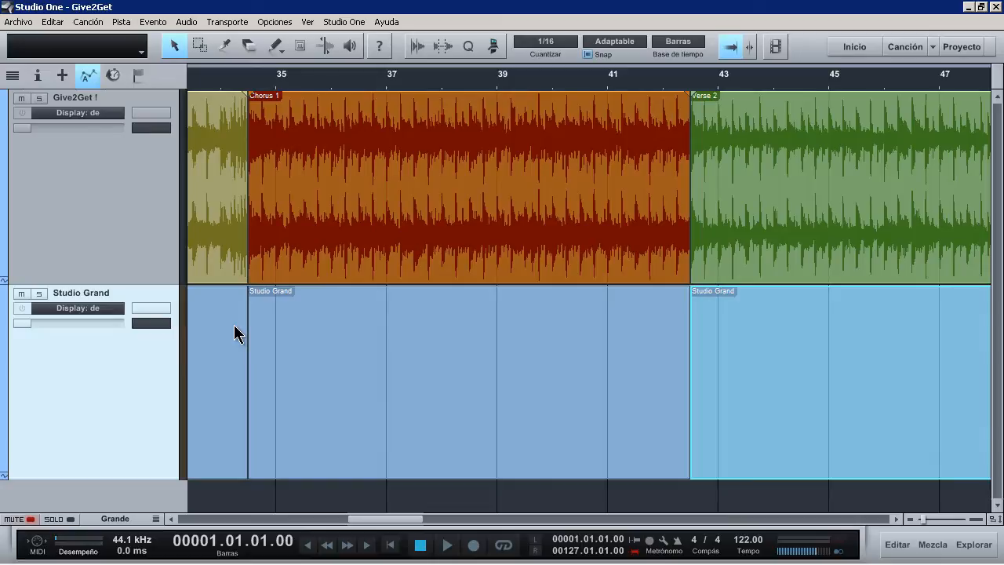
click(234, 334)
mouse_move(289, 73)
mouse_down()
mouse_move(298, 74)
mouse_move(300, 58)
mouse_up()
key(Delete)
click(480, 354)
key(Delete)
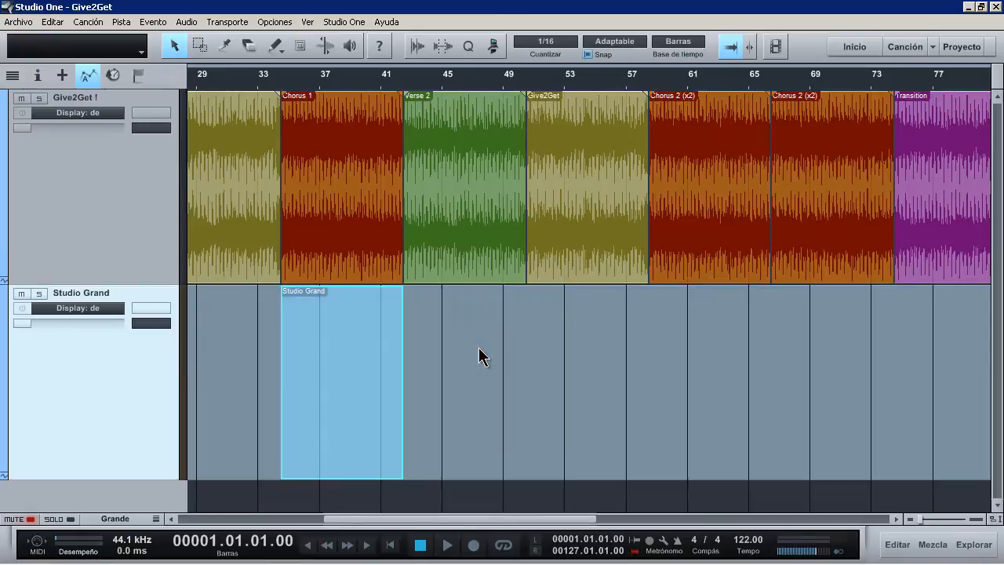
Step: Open the Chorus 1 piano part in the note editor and draw a D3 note from 34.03 to 36.01
drag(294, 79, 286, 130)
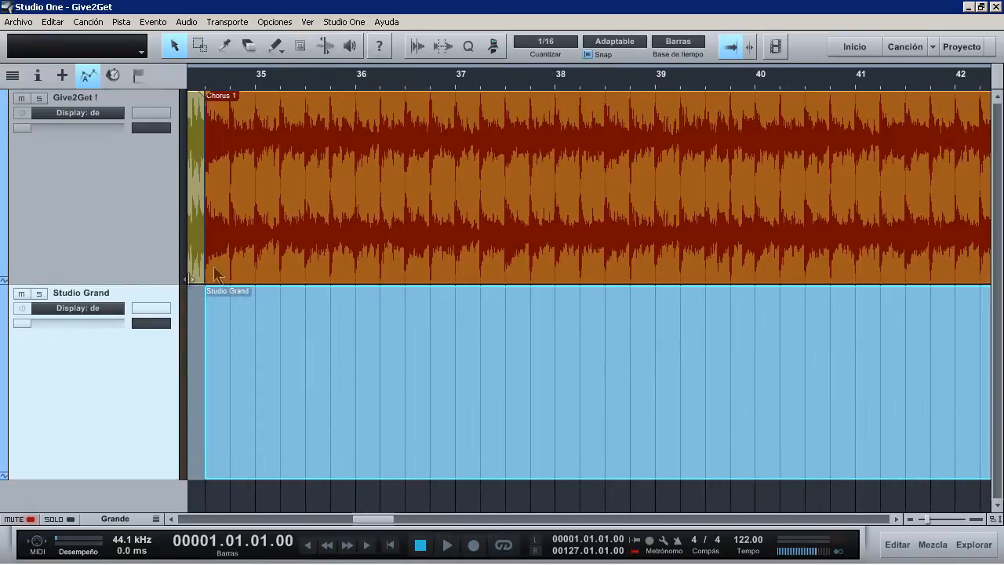
double_click(401, 373)
click(265, 274)
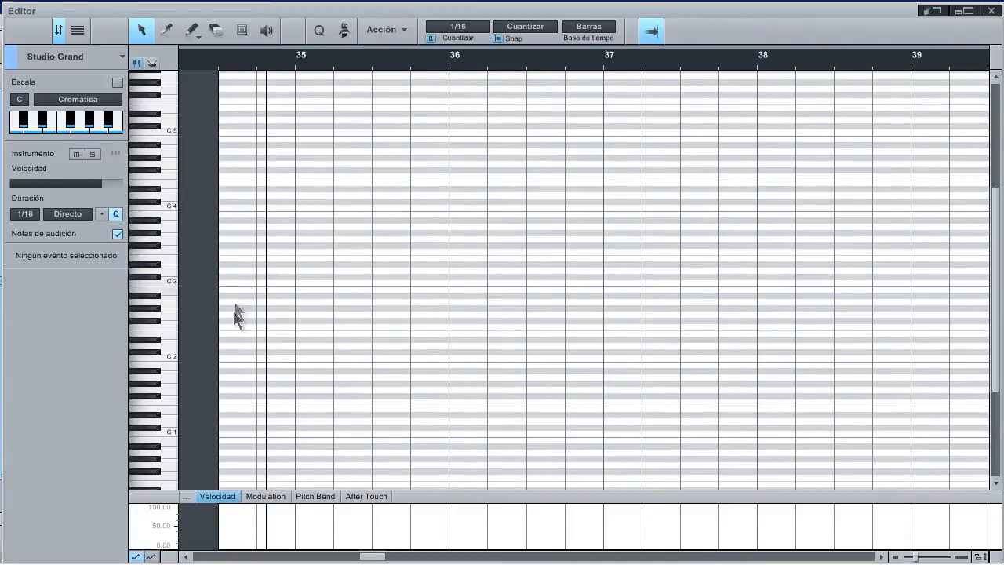
drag(220, 271, 457, 276)
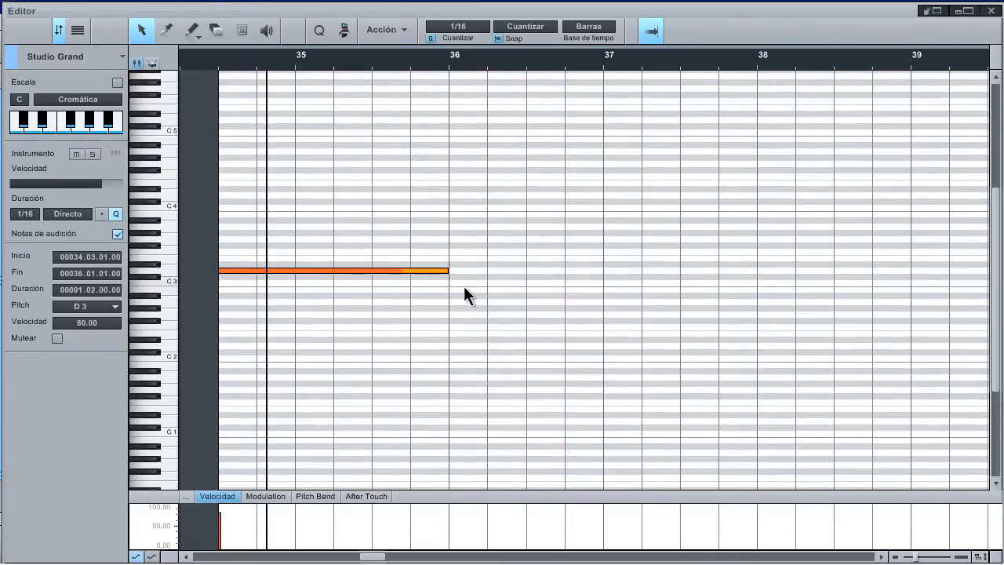
Step: Shorten the drawn note to one bar and move it to C3, playing it back against the song
click(188, 60)
key(space)
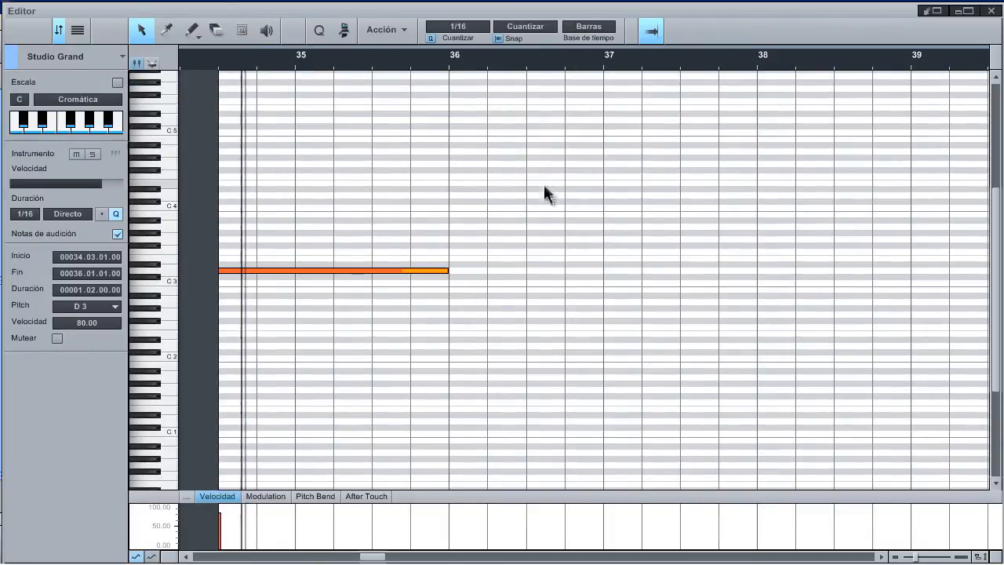
key(space)
drag(452, 272, 375, 258)
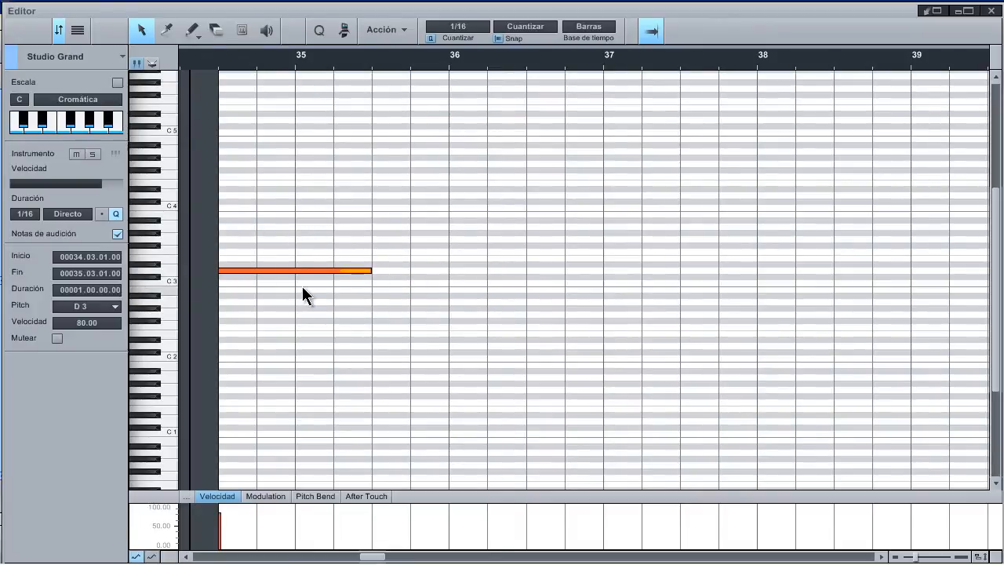
drag(285, 272, 291, 284)
key(space)
key(space)
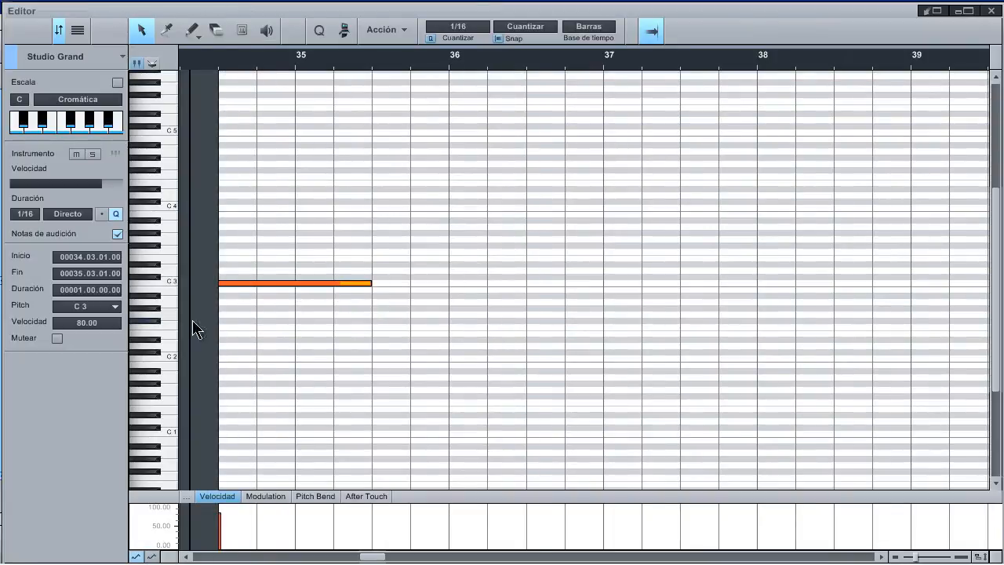
Step: Set the C3 note's velocity to 100 and play it back
click(94, 321)
text(100)
key(Return)
key(space)
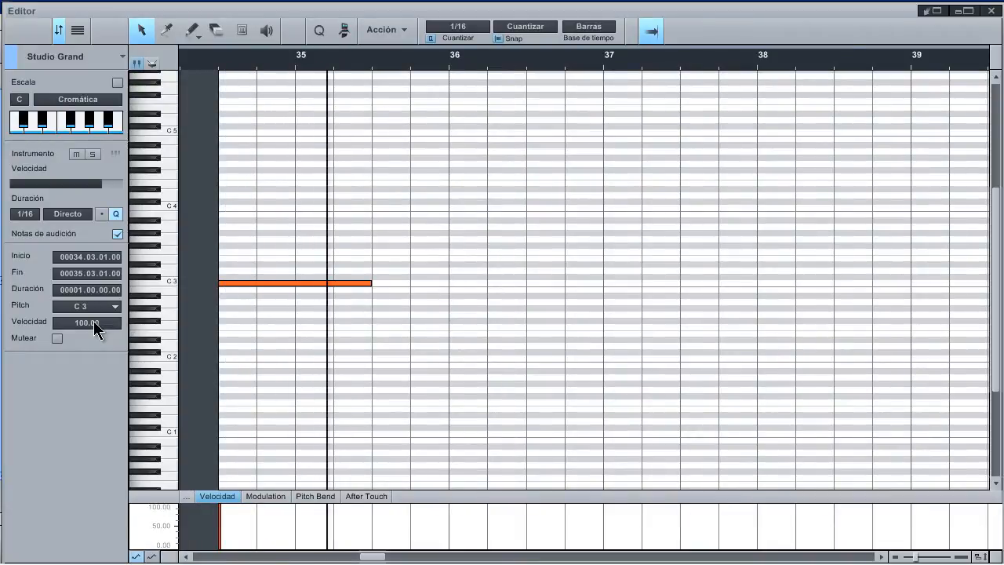
key(space)
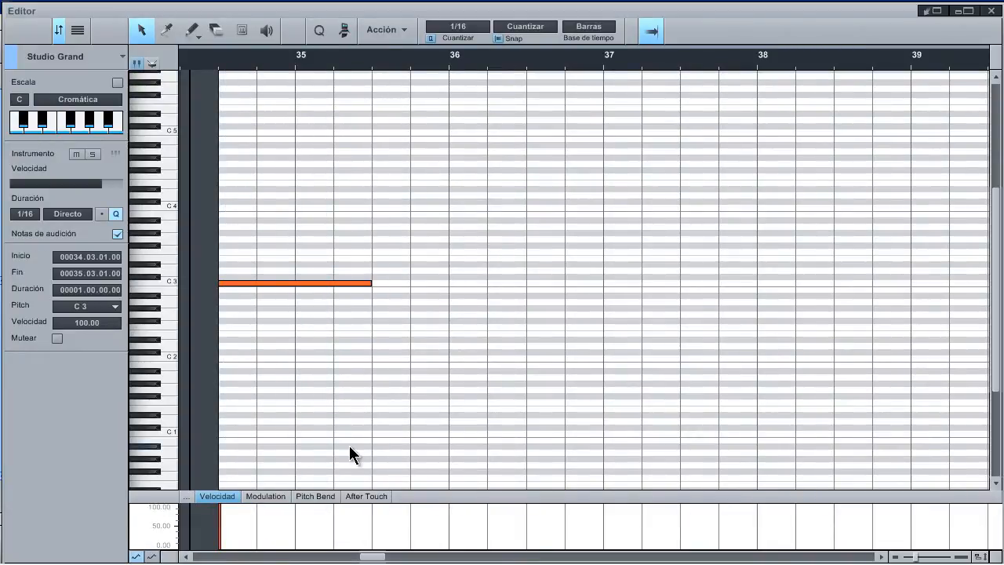
Step: Duplicate the one-bar C3 note three times in a row, up to 38.03
key(ctrl+d)
key(ctrl+d)
key(ctrl+d)
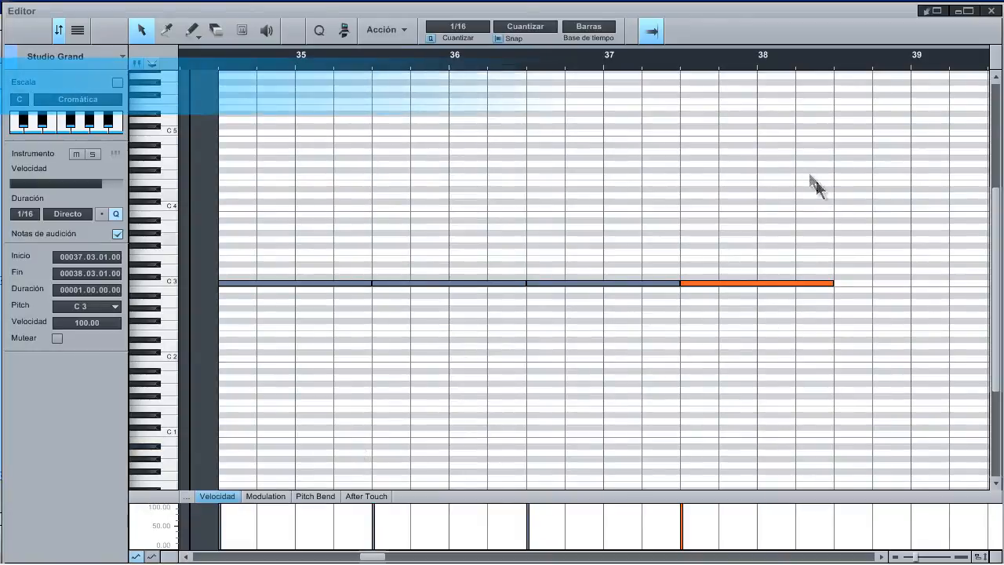
Step: Change the pitch of the second note, starting at 35.03, to F3
drag(449, 220, 473, 330)
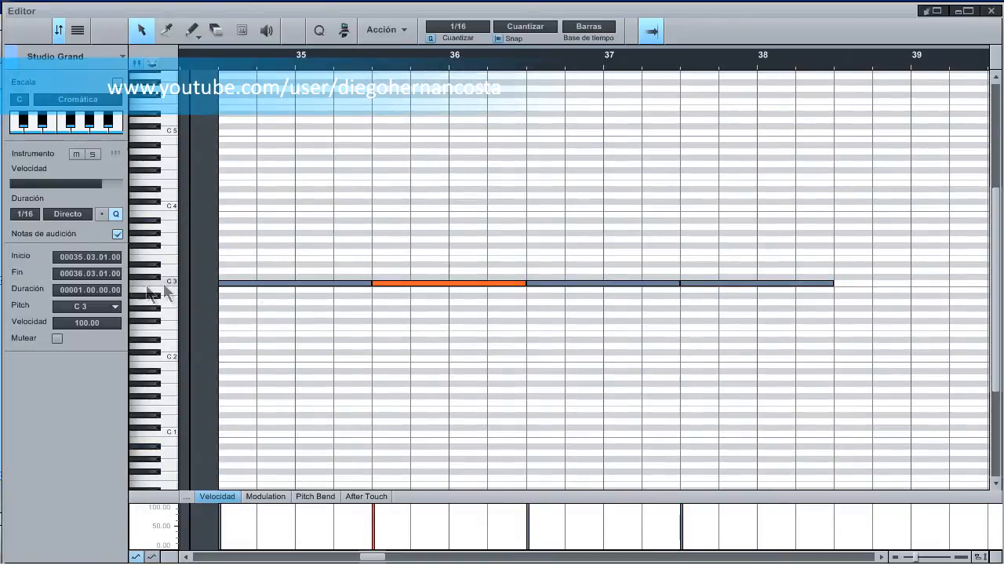
click(83, 307)
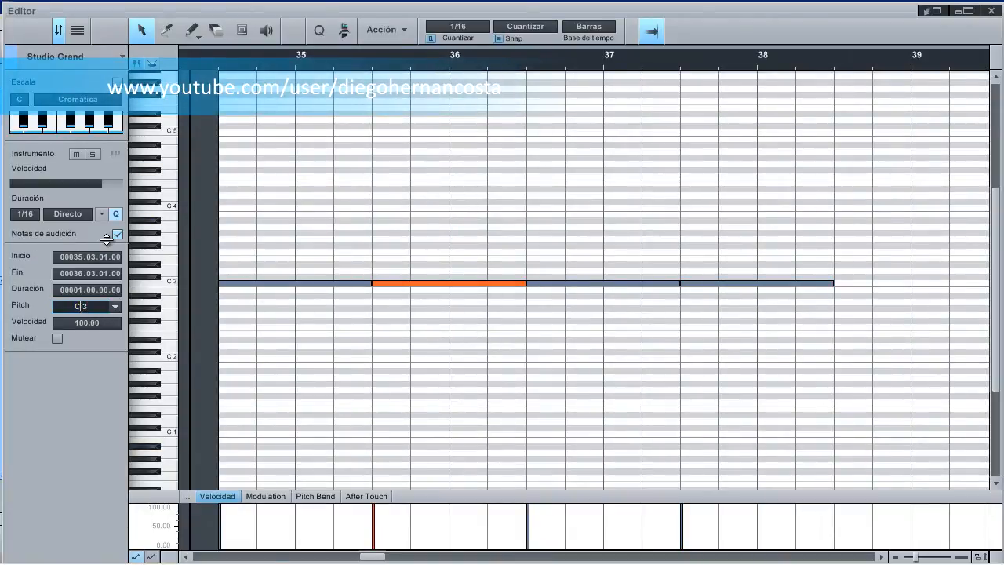
text(F)
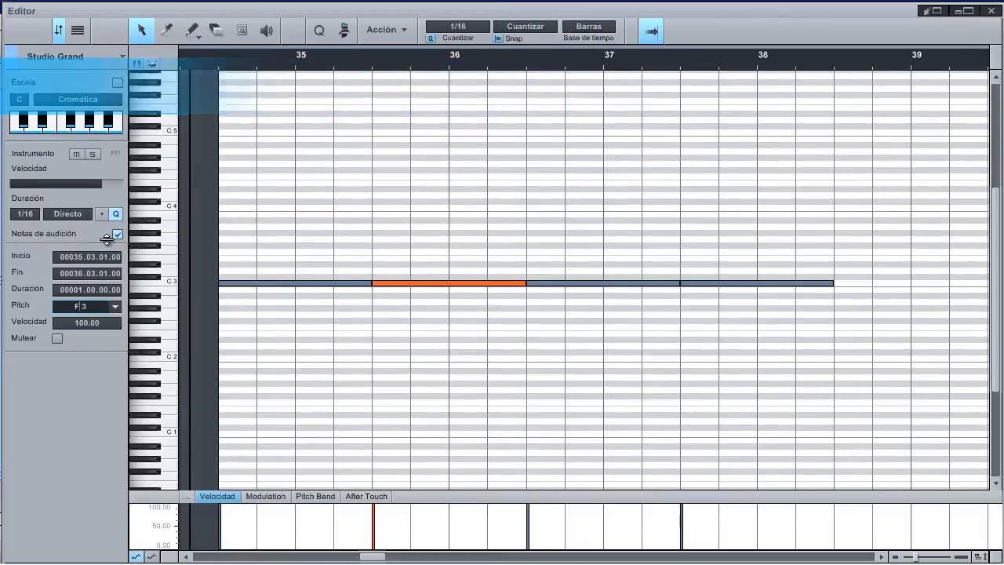
key(Return)
Step: Change the pitch of the fourth note, starting at 37.03, to A#3
click(755, 282)
click(115, 306)
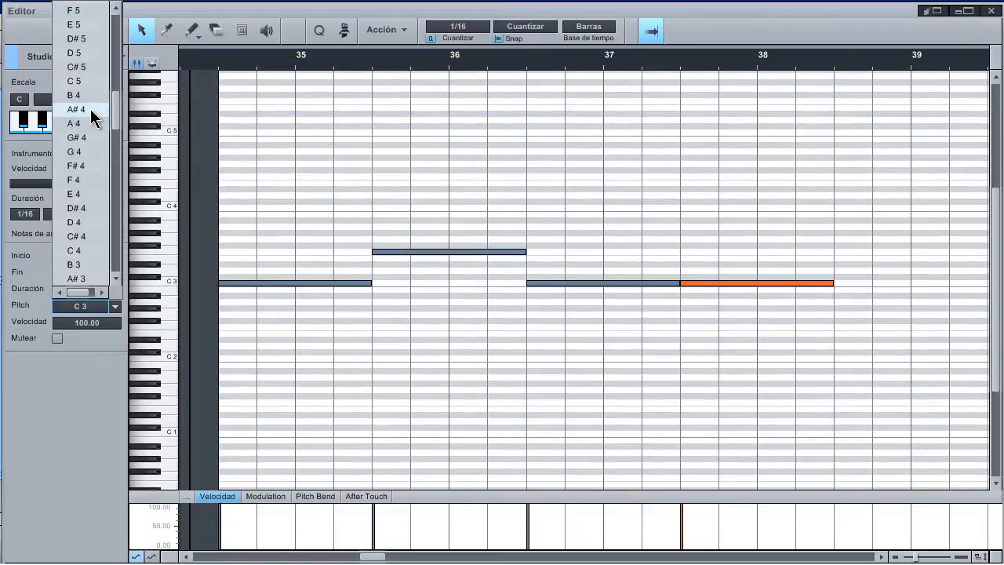
scroll(97, 259, down, 6)
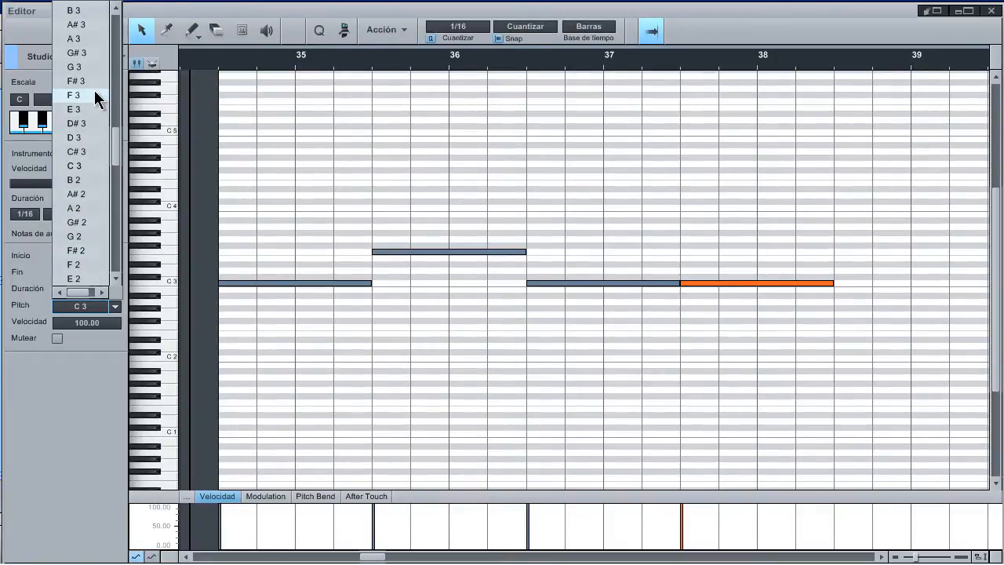
click(89, 25)
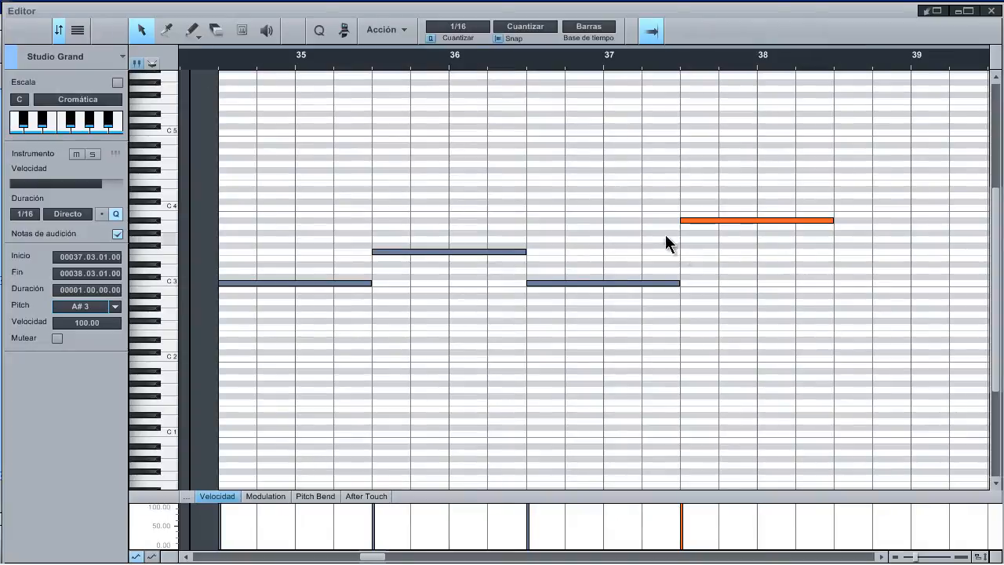
Step: Play the four-note sequence and lower the second and fourth notes by one octave to F2 and A#2
click(202, 60)
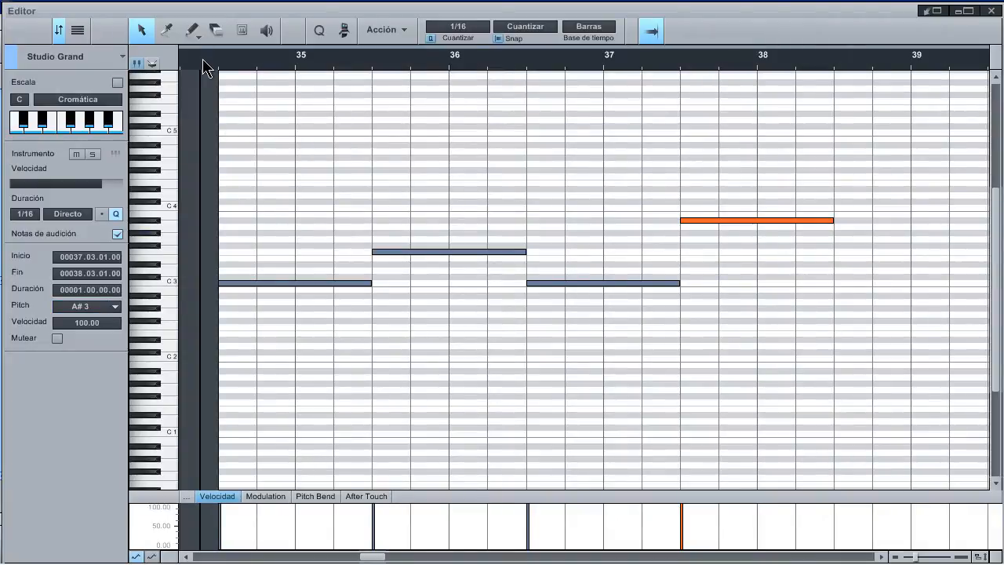
key(space)
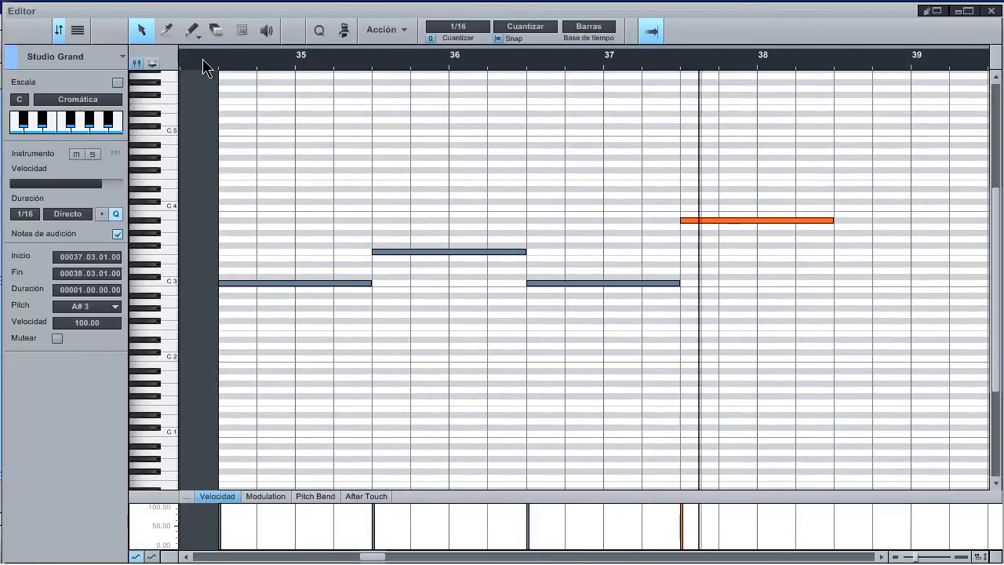
key(space)
drag(364, 155, 856, 258)
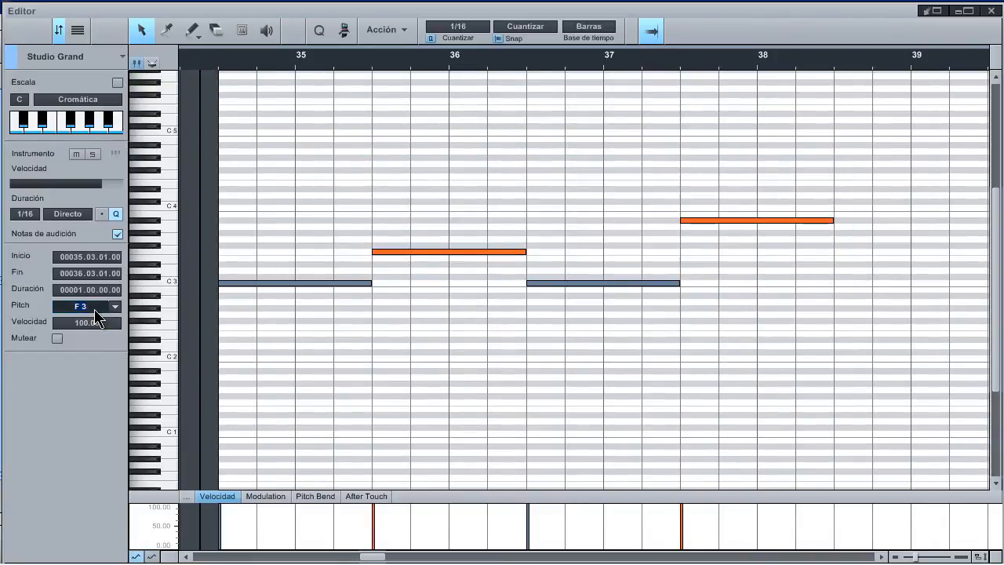
key(Return)
Step: Build chords by copying all four notes upward, stacking G3, C4, G4 and G5 over the first C3, and play them back
drag(259, 202, 841, 398)
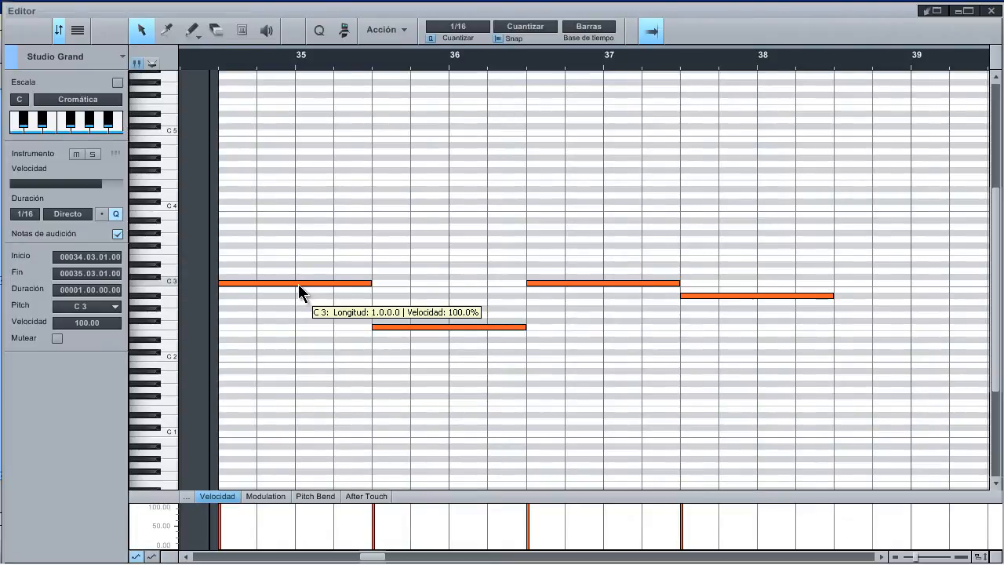
drag(299, 285, 299, 243)
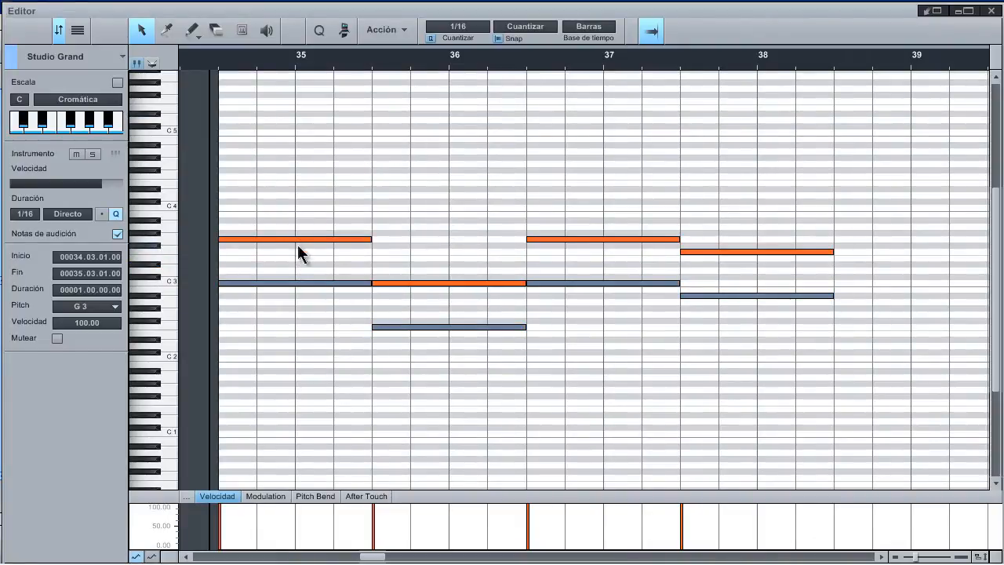
mouse_move(299, 240)
mouse_down()
mouse_move(299, 207)
mouse_move(350, 207)
mouse_move(345, 91)
mouse_up()
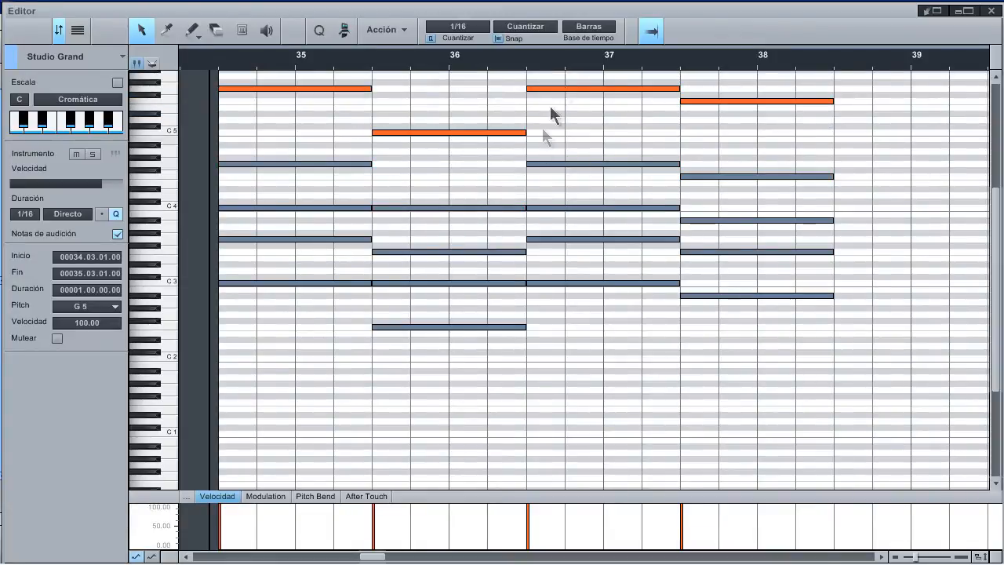
drag(999, 215, 996, 196)
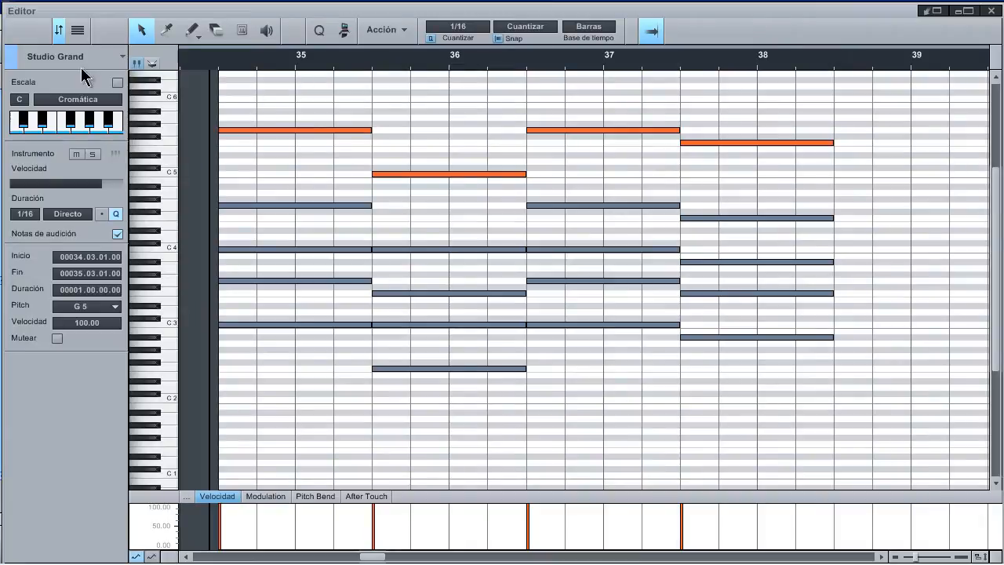
key(space)
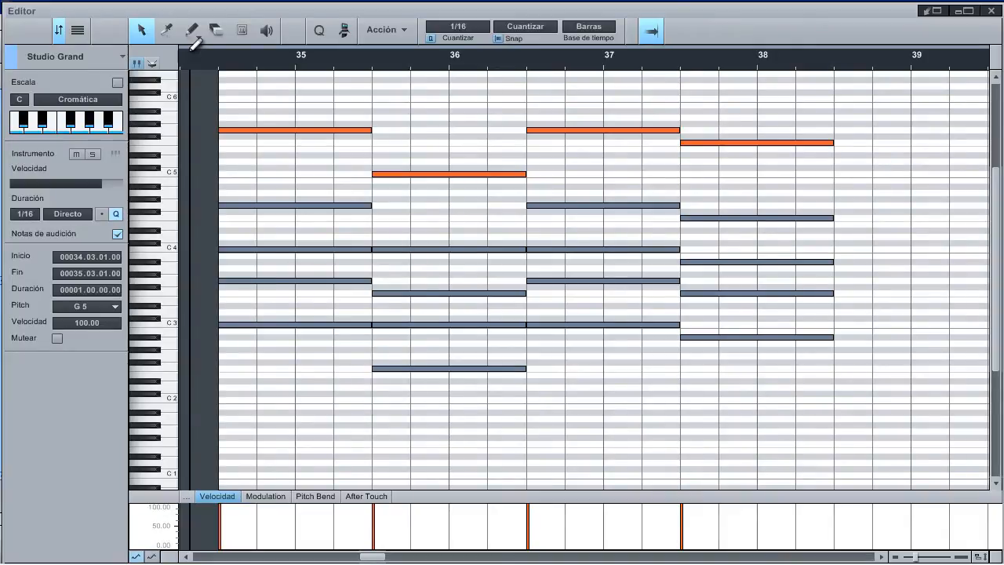
Step: Split all notes of the first chord at each beat into four one-beat notes
drag(255, 97, 753, 440)
scroll(253, 84, up, 4)
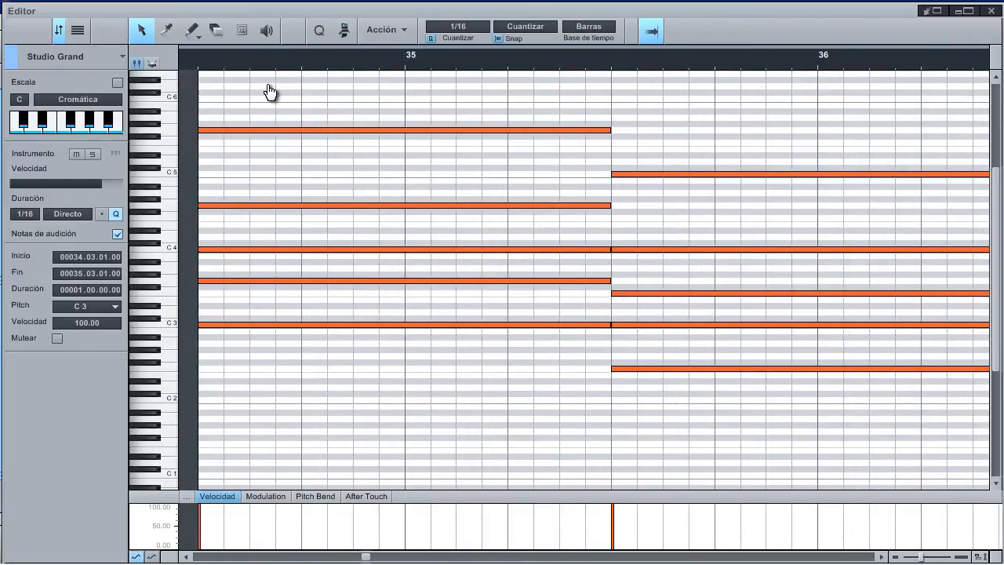
key(2)
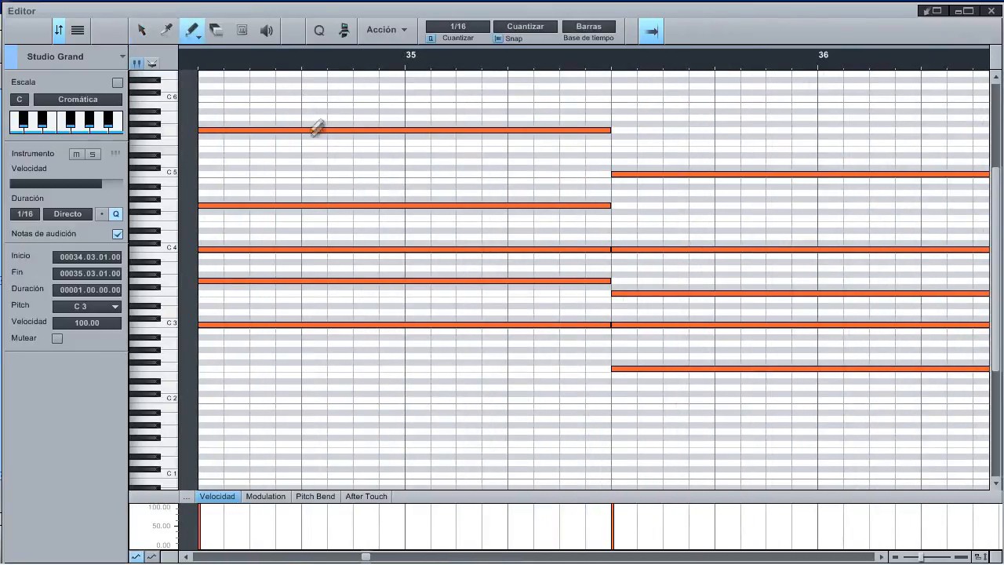
click(168, 31)
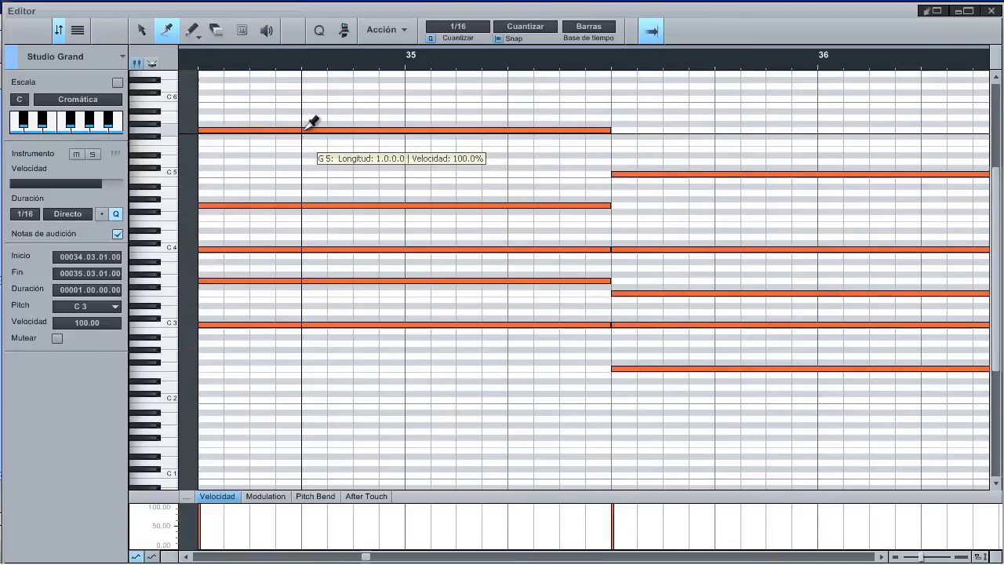
click(304, 128)
click(406, 128)
click(515, 129)
drag(611, 66, 451, 64)
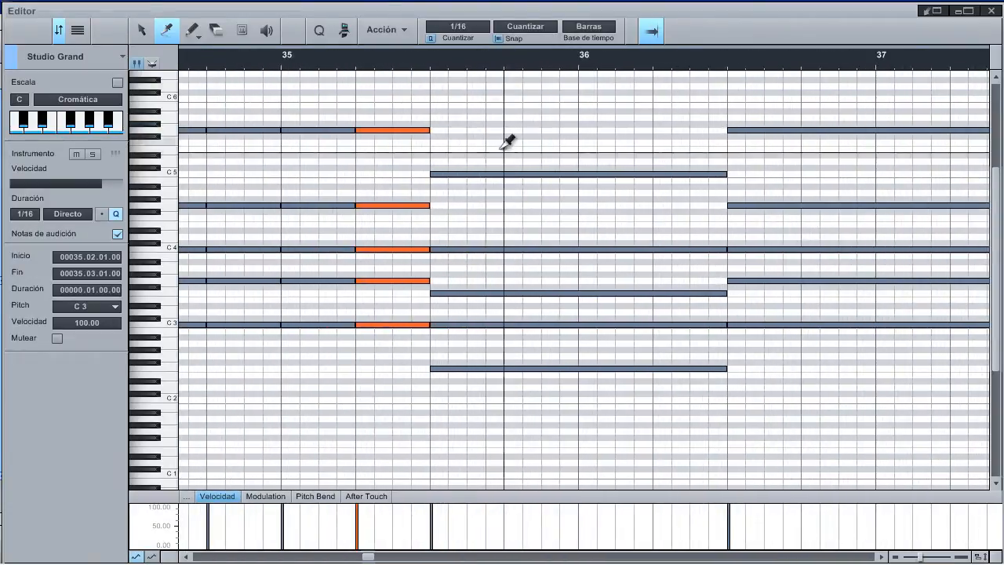
Step: Split all notes of the second chord, starting at 35.03, into four one-beat notes
click(480, 112)
key(1)
drag(467, 123, 630, 302)
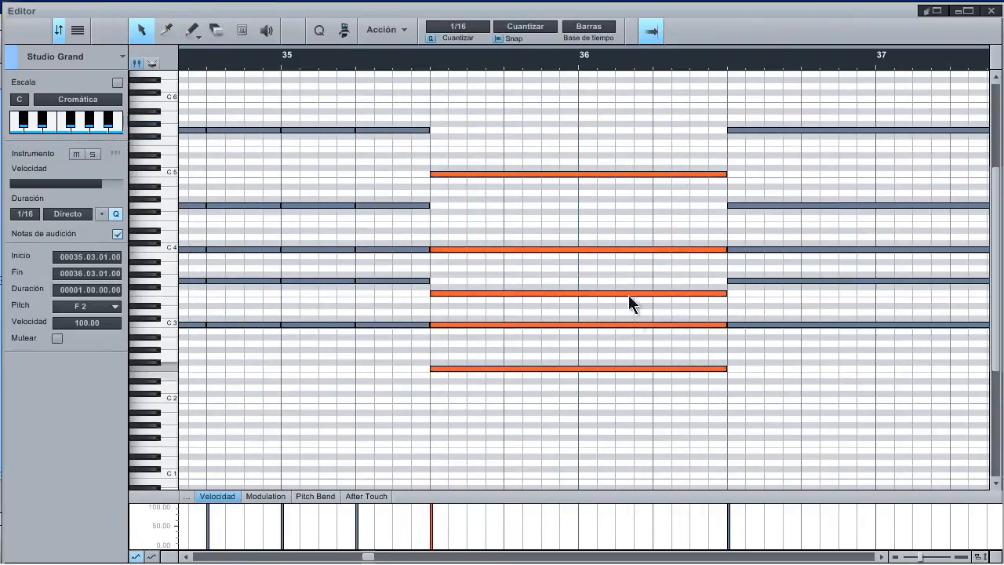
key(3)
click(506, 173)
click(583, 172)
click(655, 171)
drag(720, 63, 639, 37)
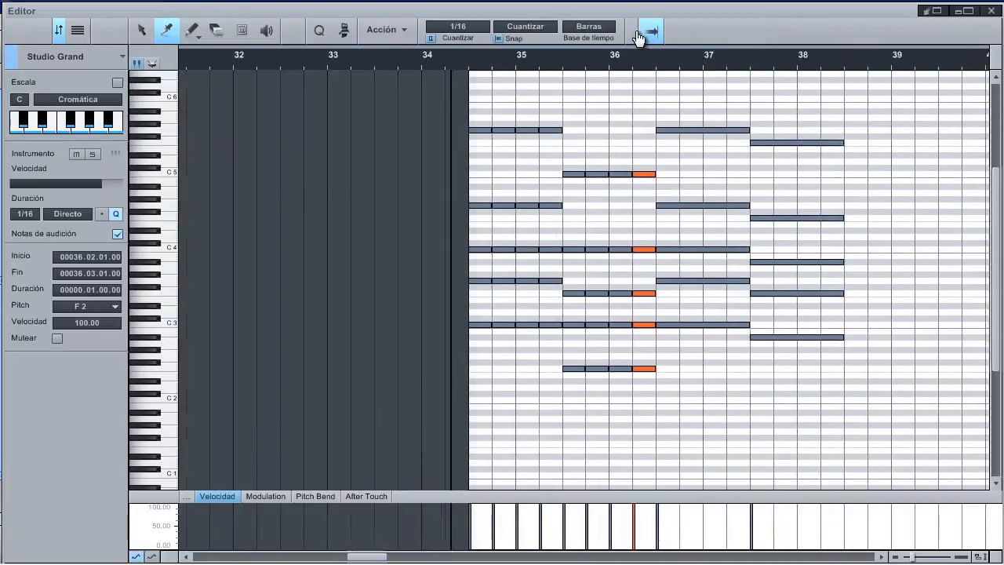
Step: Split all notes of the third chord, starting at 36.03, into four one-beat notes
key(1)
drag(640, 98, 708, 378)
drag(698, 56, 685, 84)
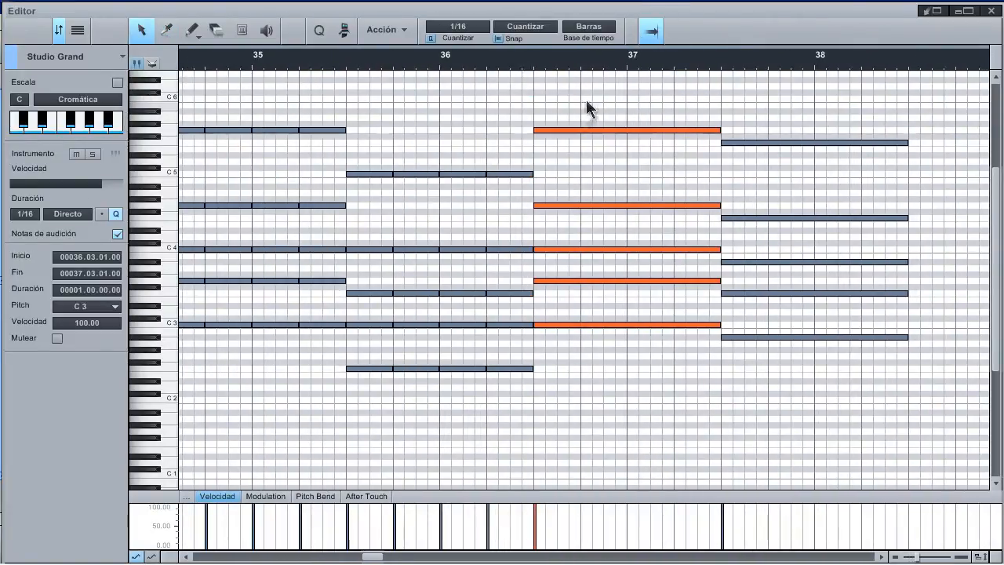
key(3)
click(580, 129)
click(628, 129)
click(675, 129)
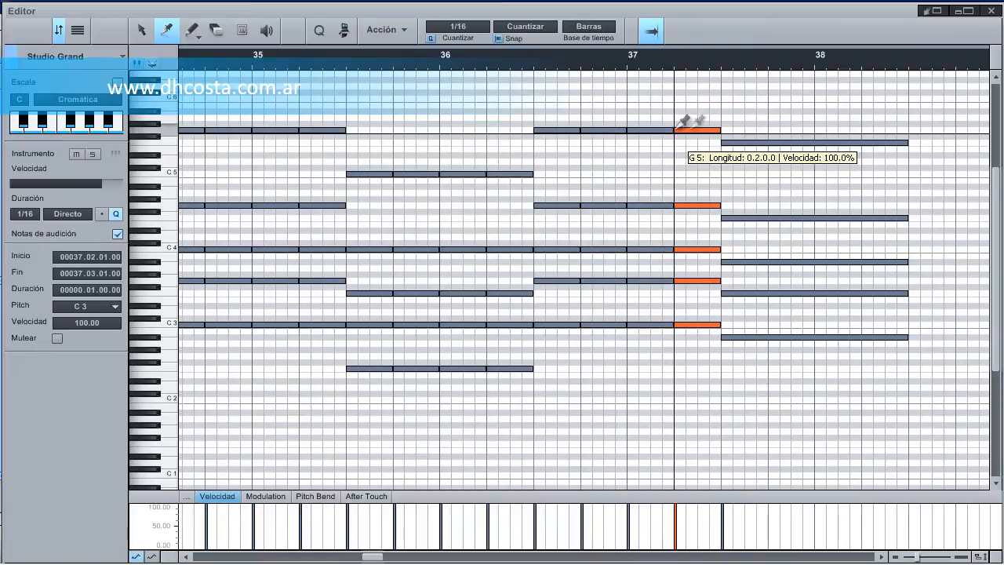
Step: Split all notes of the fourth chord, starting at 37.03, into four one-beat notes
drag(780, 117, 848, 405)
click(770, 142)
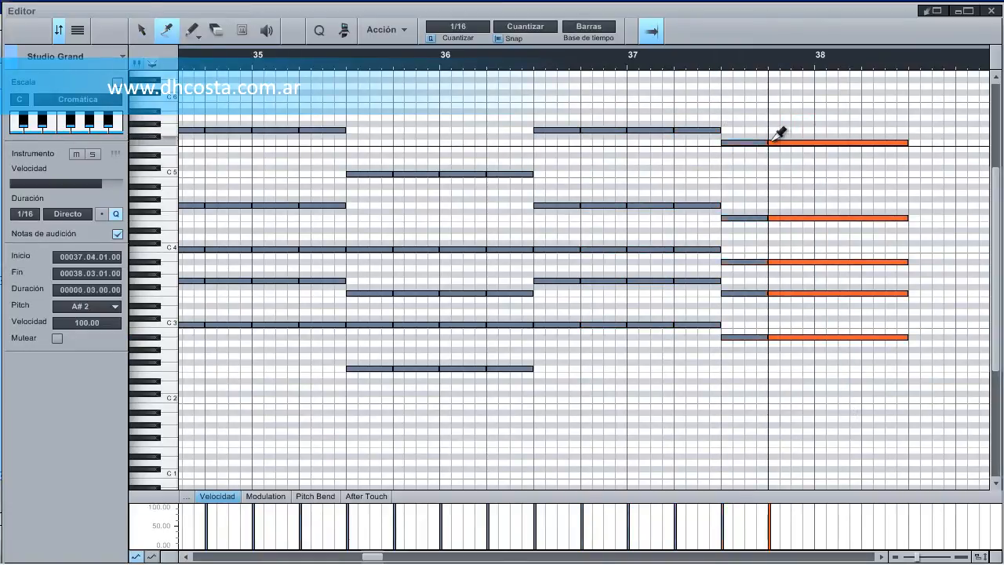
click(816, 141)
click(863, 141)
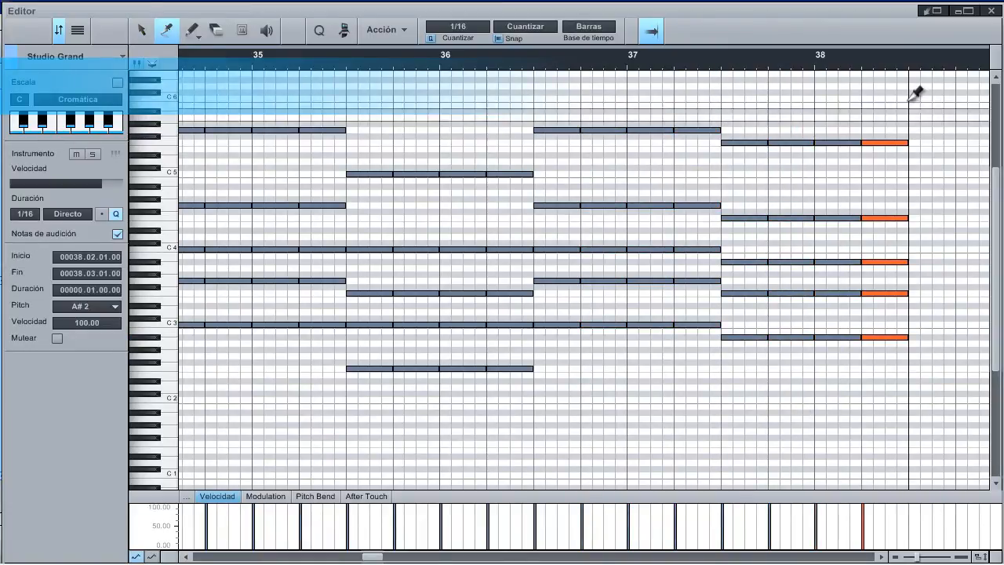
Step: Play back the four split chords from just before the first one
key(1)
drag(280, 61, 306, 60)
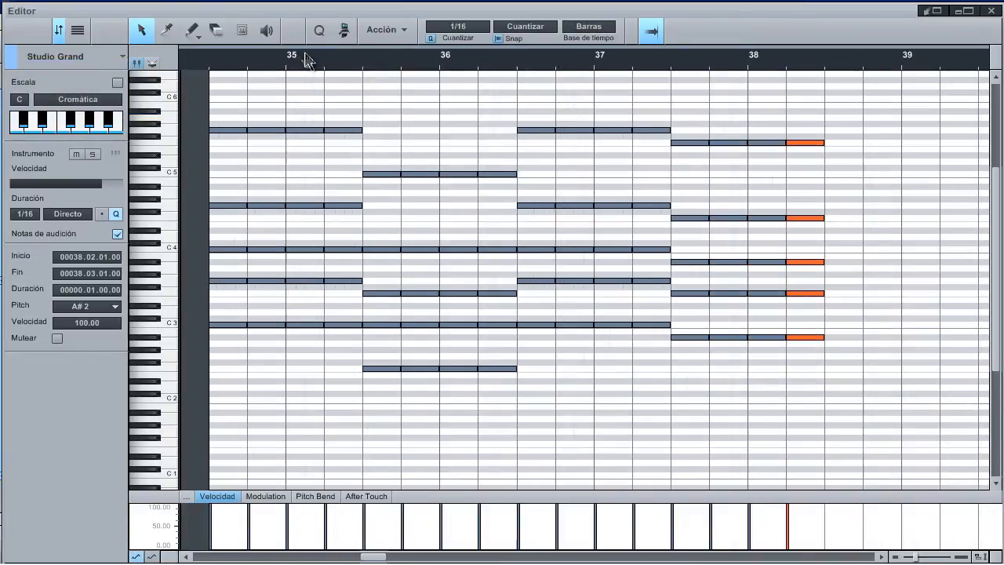
key(space)
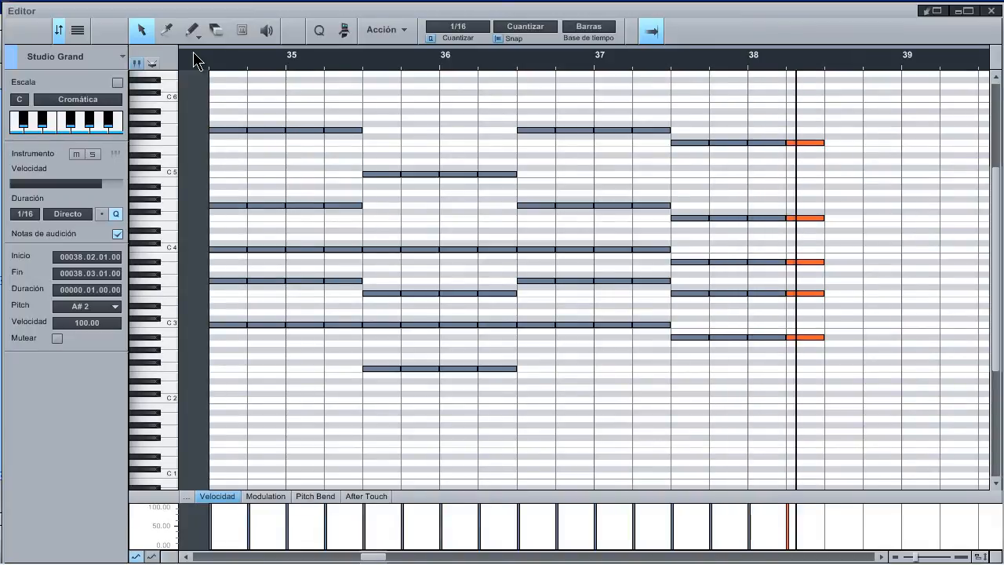
Step: Mute the first chord's notes on its first two beats, leaving only C3 on beat one and G3 on beat two
scroll(235, 85, up, 3)
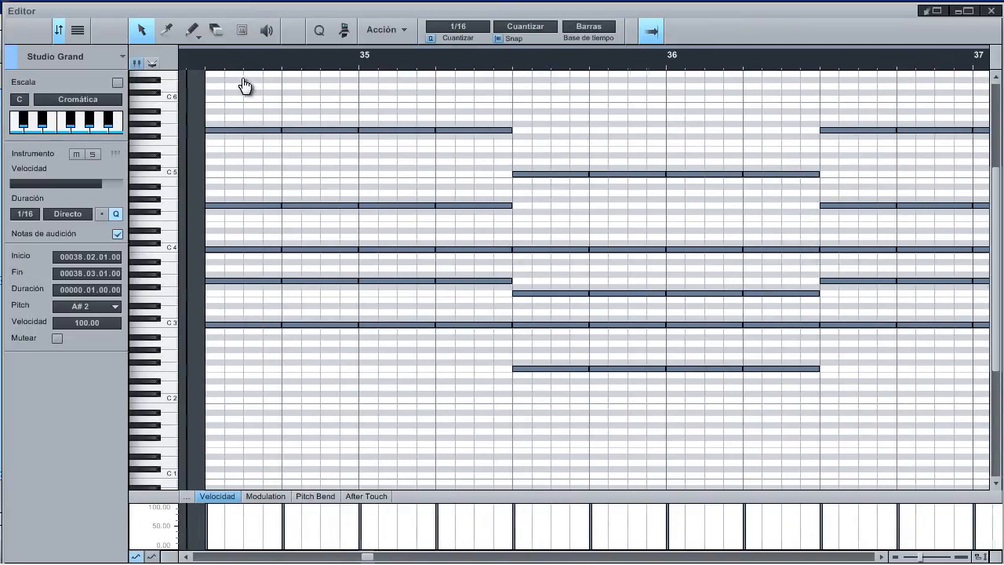
click(244, 31)
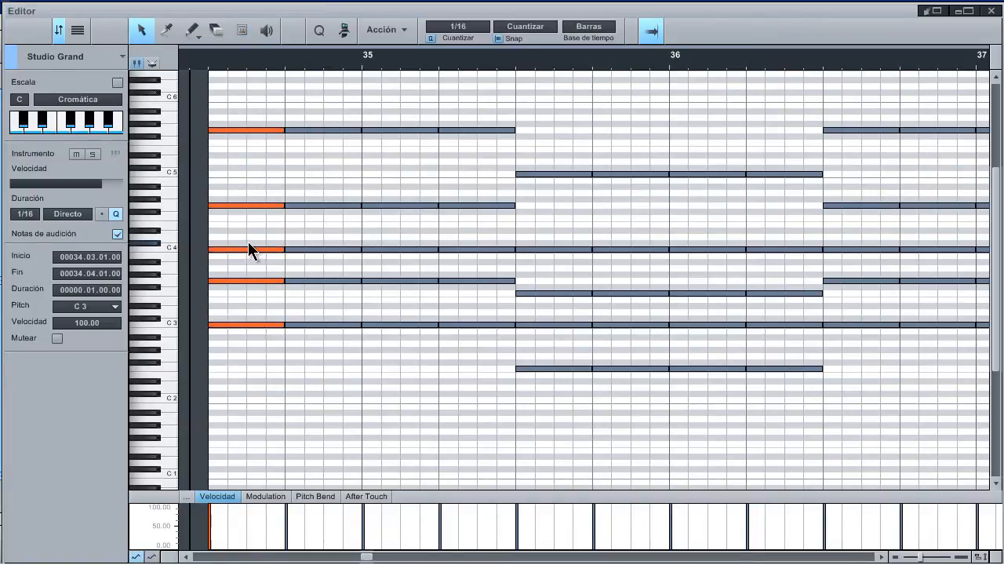
click(303, 163)
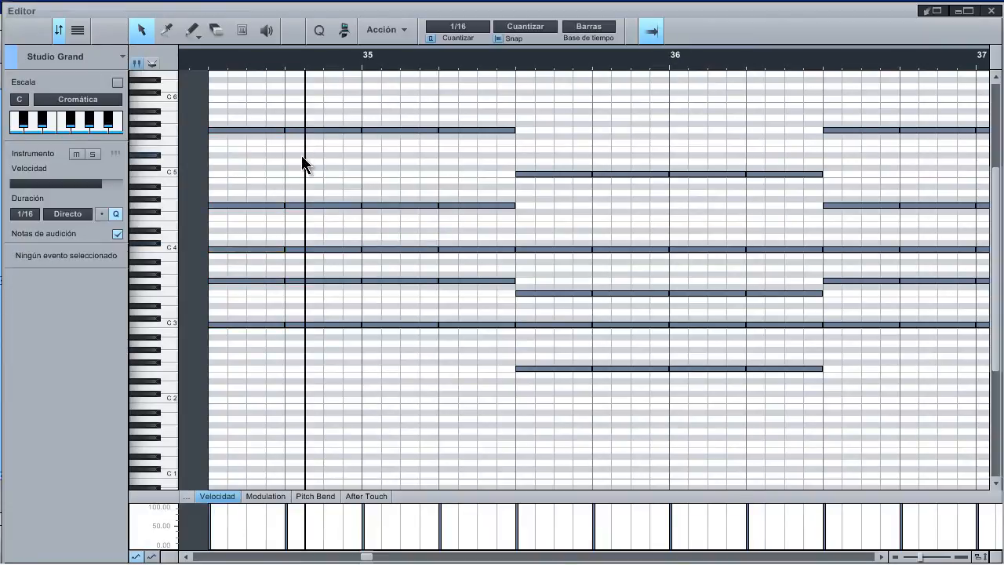
key(6)
mouse_move(264, 131)
mouse_down()
mouse_move(246, 269)
mouse_move(255, 303)
mouse_up()
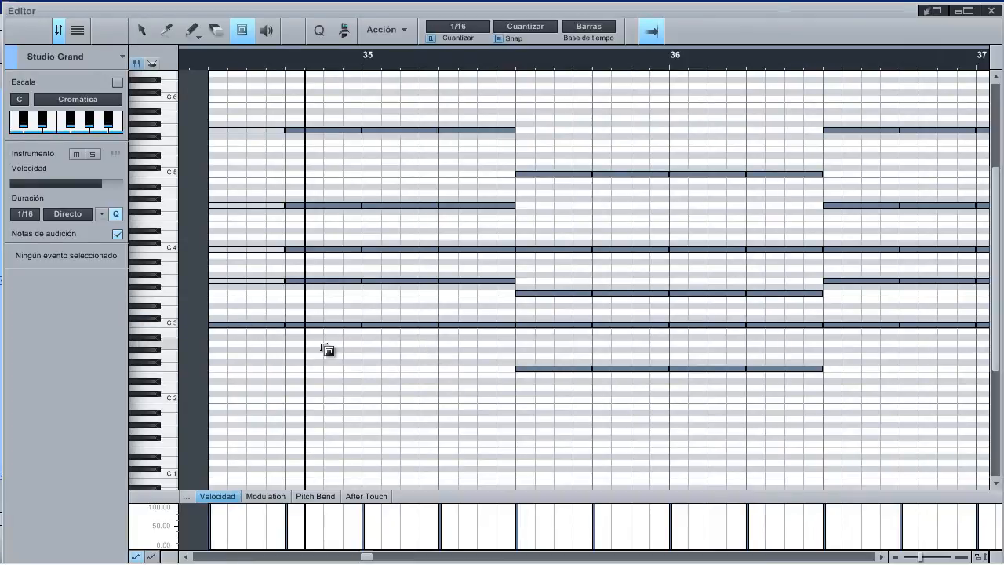
click(338, 206)
drag(335, 249, 339, 354)
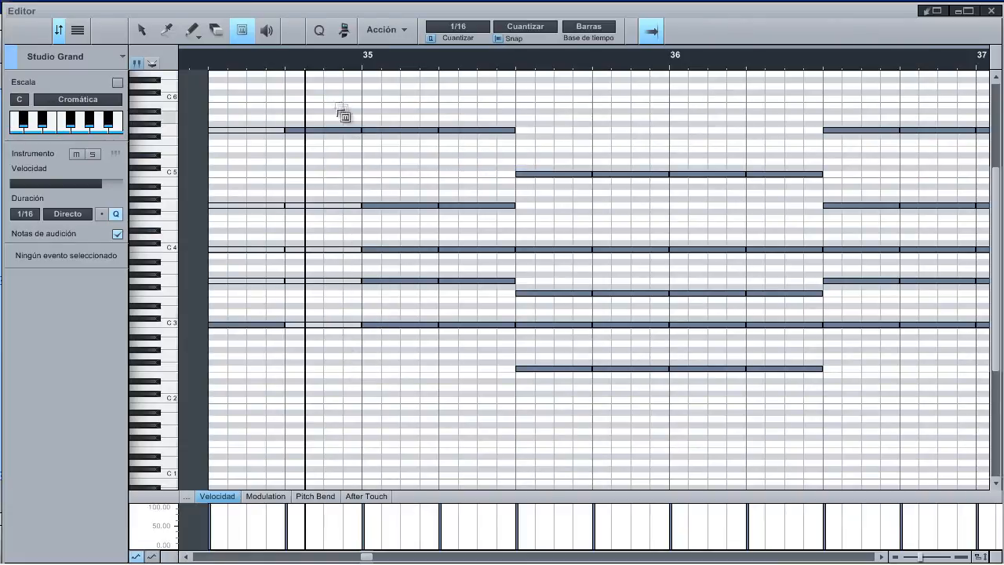
click(342, 129)
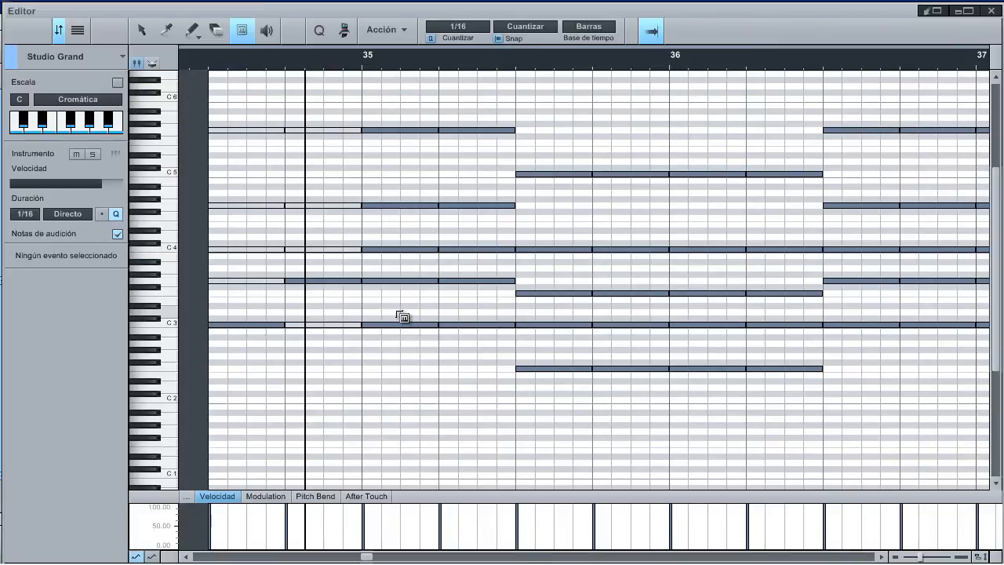
Step: Mute the first chord's notes on its last two beats, leaving only G3 on beat three and G4 on beat four
drag(386, 118, 433, 390)
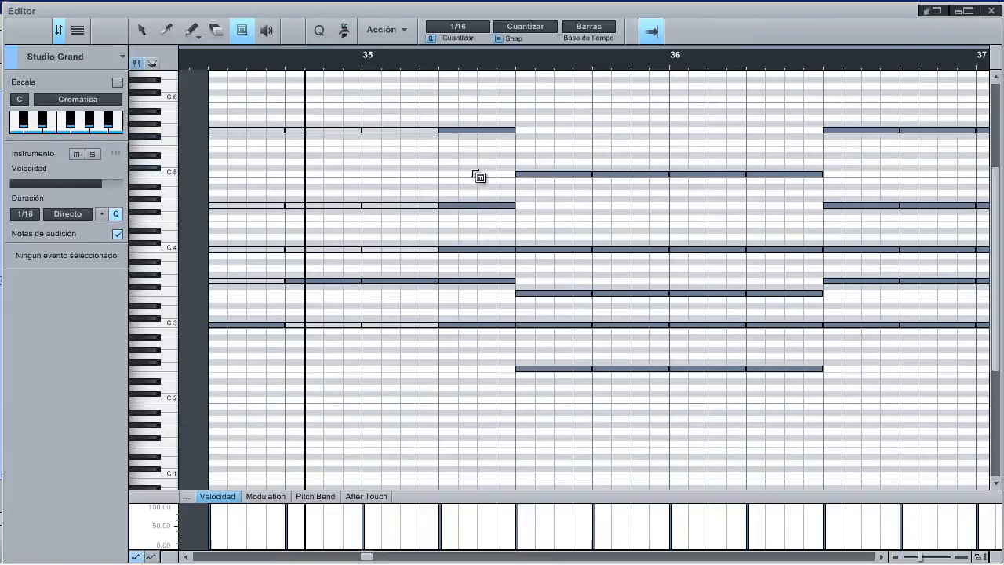
drag(473, 89, 484, 161)
drag(489, 238, 488, 392)
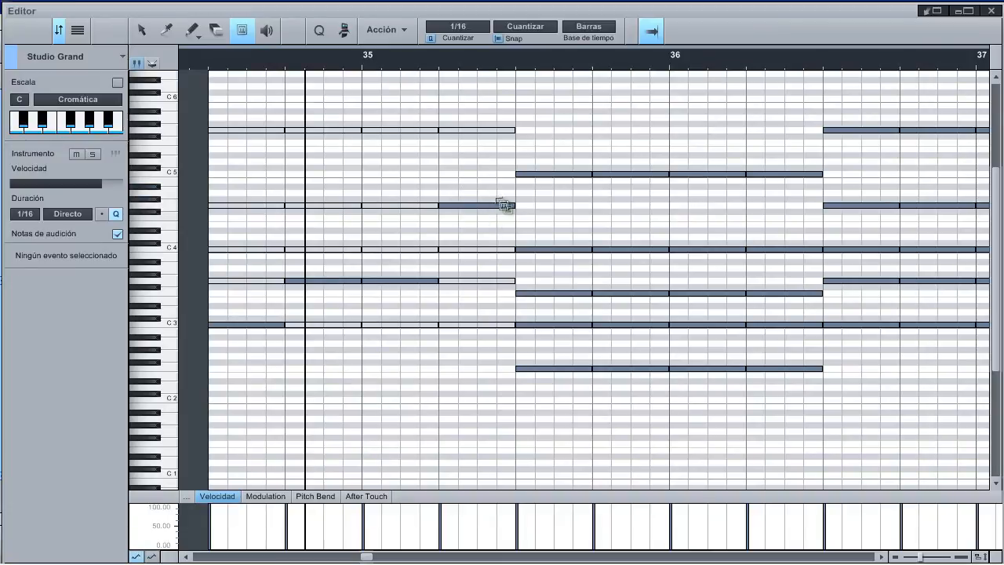
Step: Play back the first chord's unmuted notes from just before bar position 34.03
click(191, 60)
key(space)
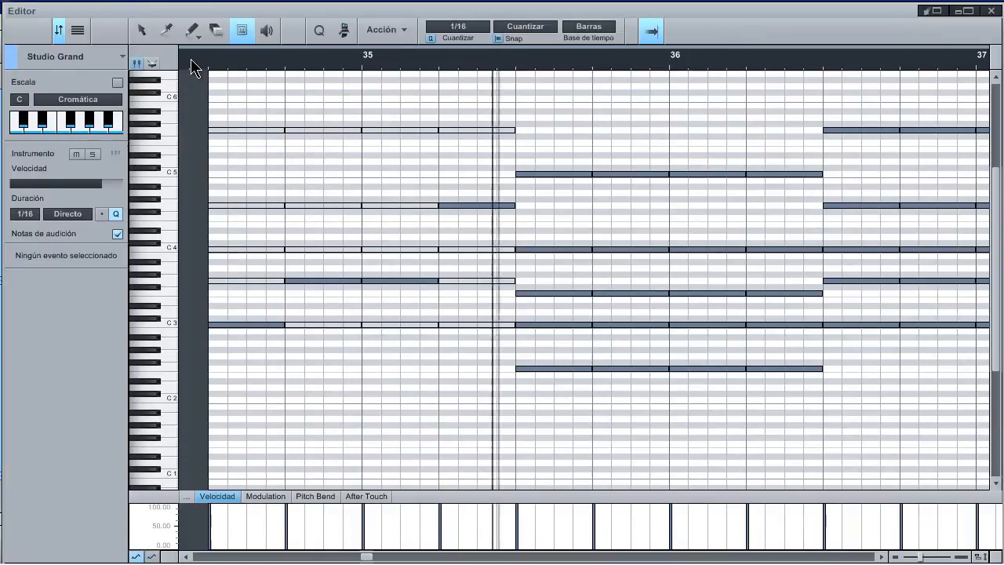
key(space)
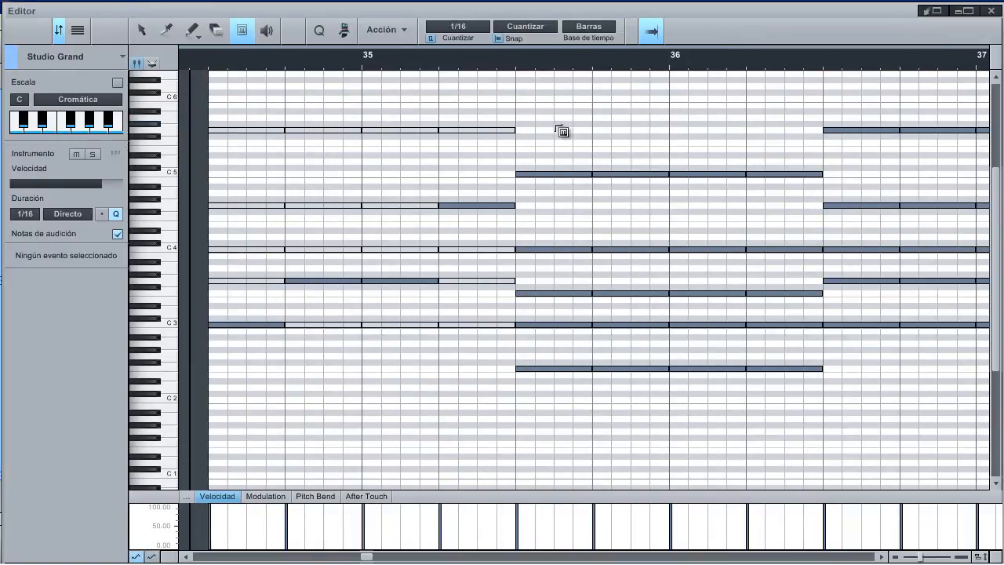
Step: Mute the second chord's notes on its first two beats, leaving only F2 on beat one and F3 on beat two
mouse_move(561, 56)
mouse_down()
mouse_move(386, 54)
mouse_move(401, 58)
mouse_move(421, 328)
mouse_up()
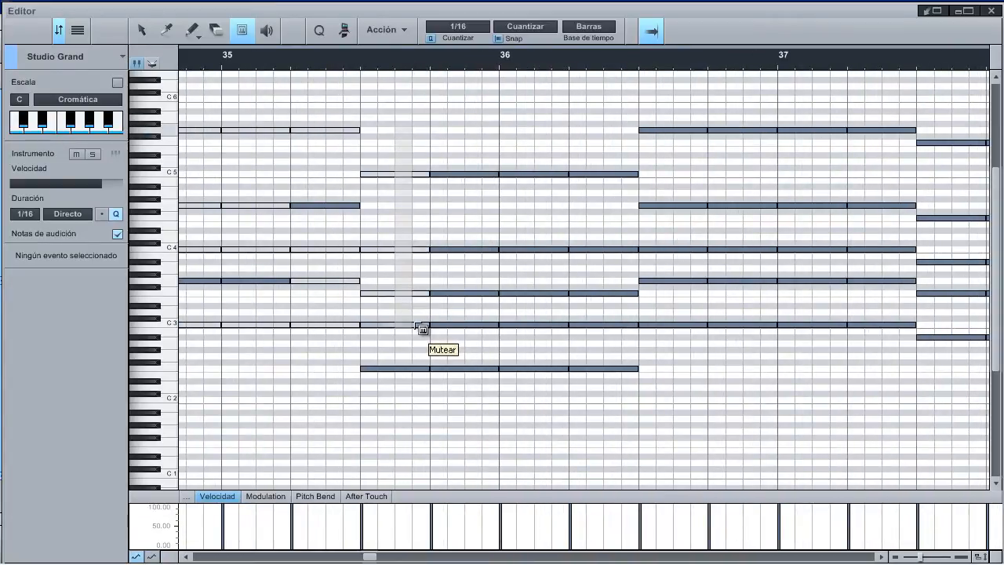
mouse_move(415, 382)
mouse_down()
mouse_move(482, 301)
mouse_move(486, 343)
mouse_move(484, 320)
mouse_up()
drag(473, 144, 492, 282)
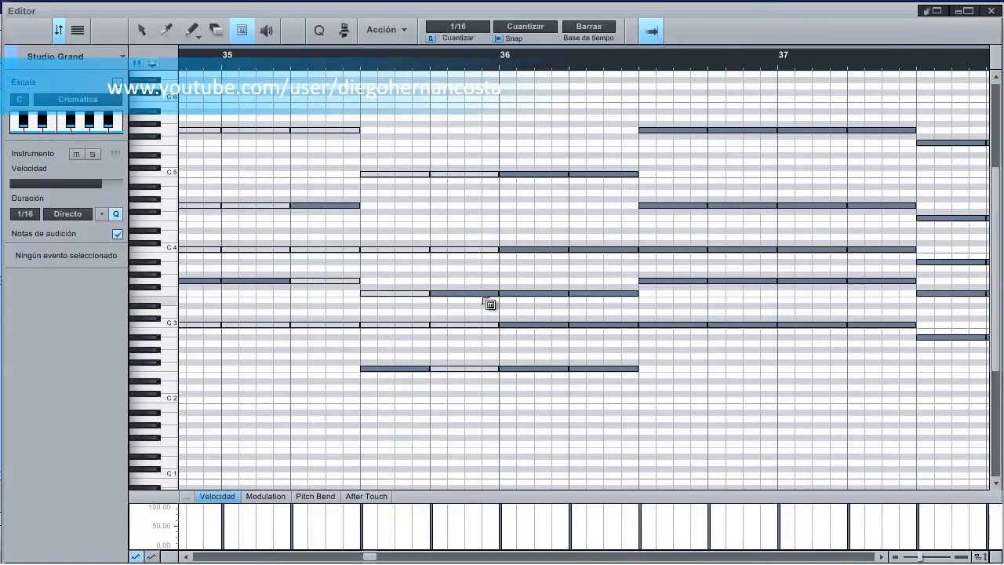
Step: Mute the second chord's notes on its last two beats, leaving only C4 on beat three and C3 on beat four
drag(529, 278, 529, 294)
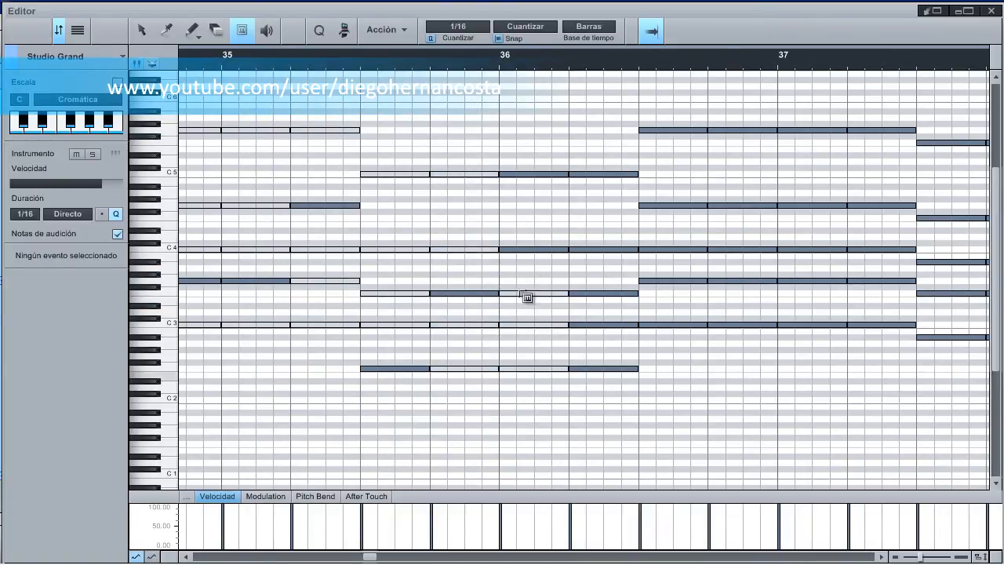
click(553, 172)
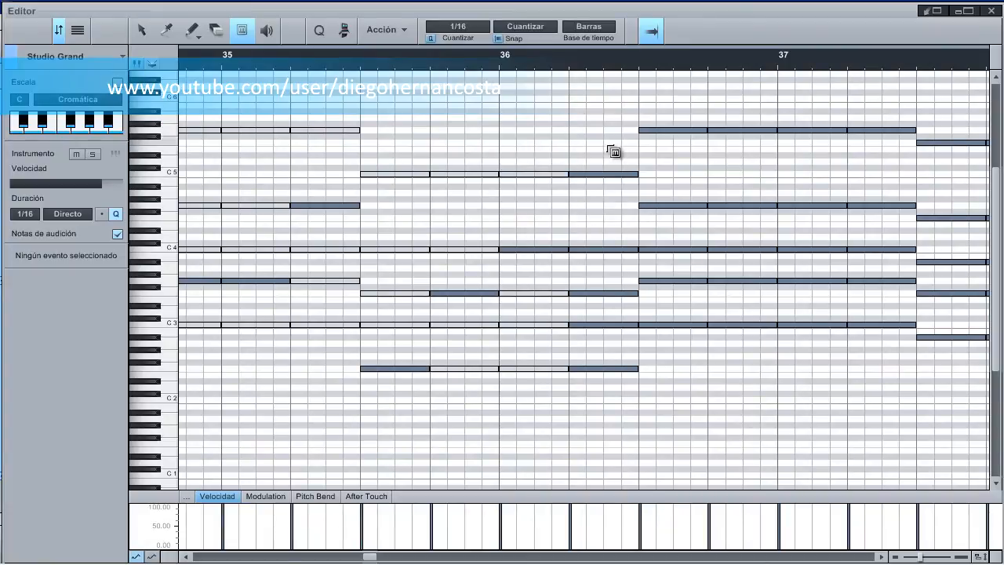
click(616, 173)
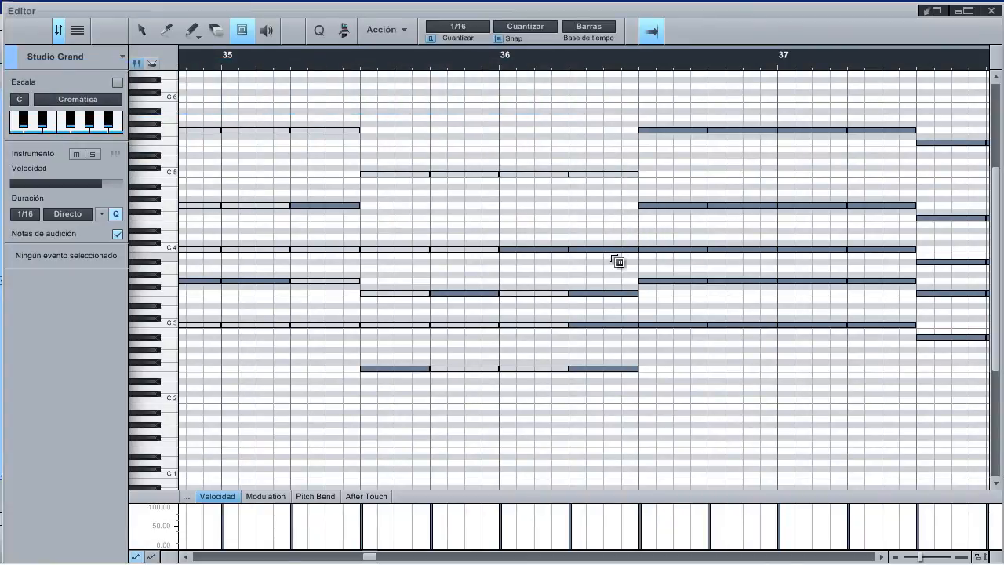
click(617, 249)
click(610, 293)
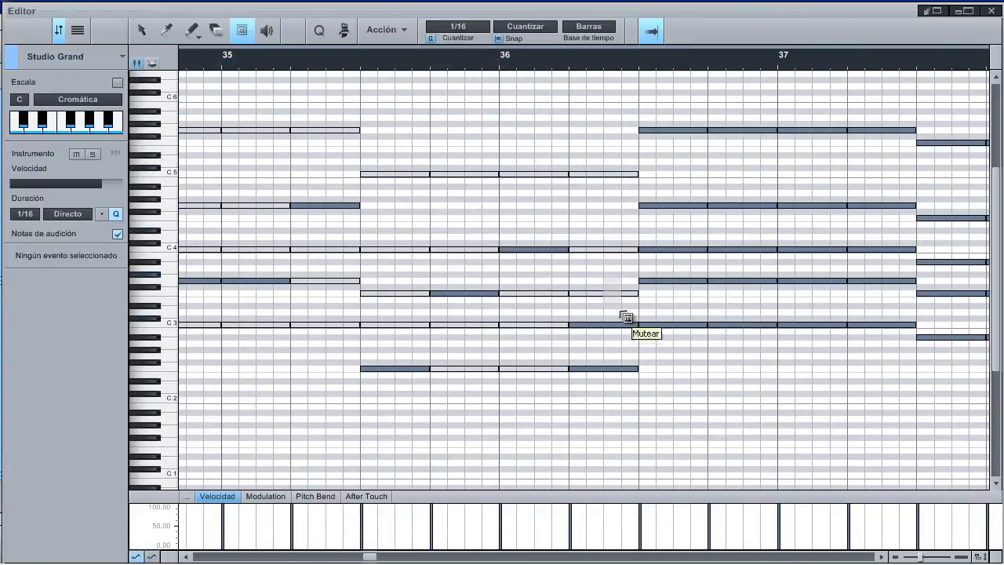
click(619, 367)
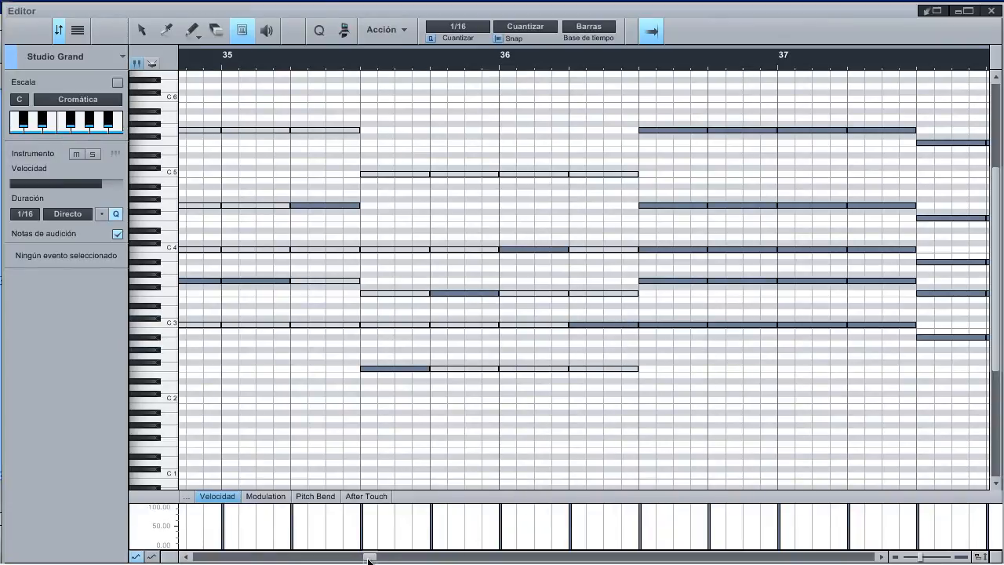
Step: Mute the third chord's notes, leaving only G5 on beat one, C4 on beat two, and C3 on beats three and four
drag(368, 558, 376, 558)
mouse_move(329, 105)
mouse_down()
mouse_move(349, 324)
mouse_move(348, 142)
mouse_up()
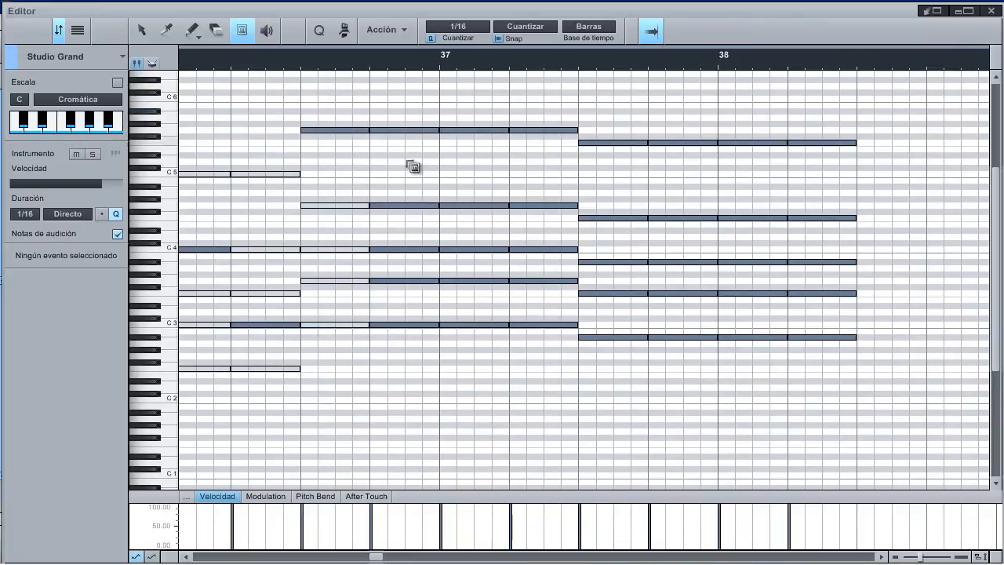
drag(417, 133, 531, 162)
drag(406, 189, 539, 236)
drag(398, 273, 481, 290)
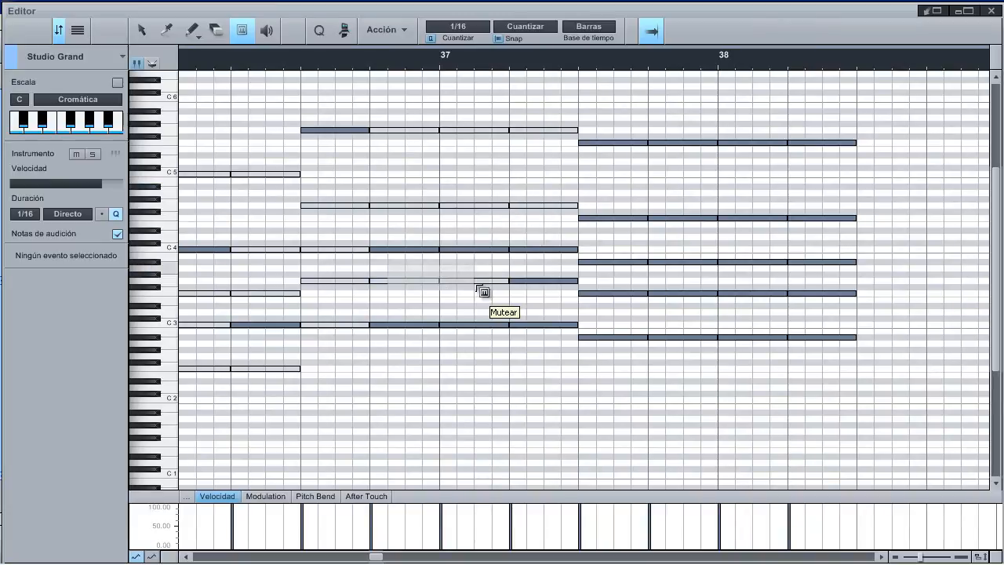
drag(502, 235, 500, 275)
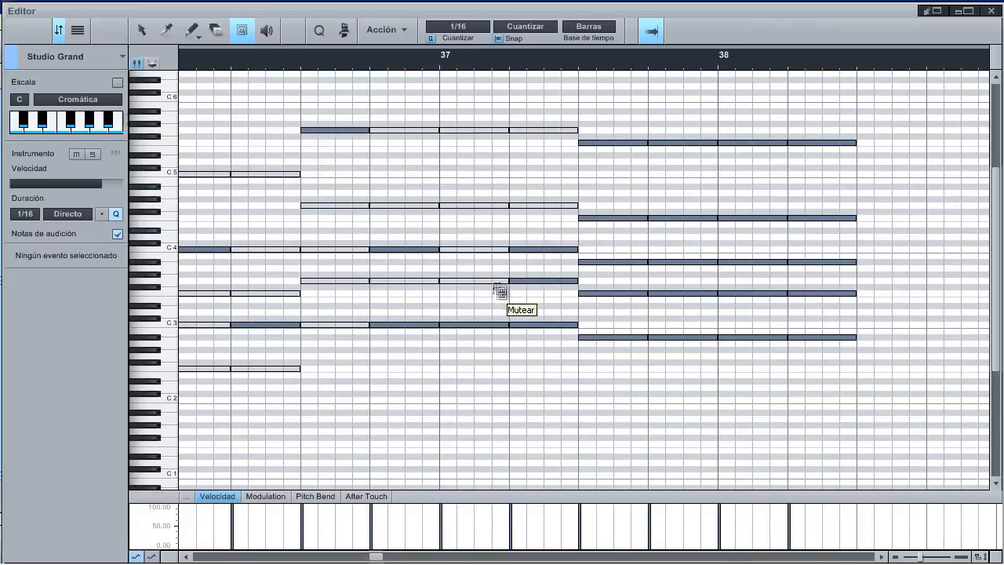
click(433, 318)
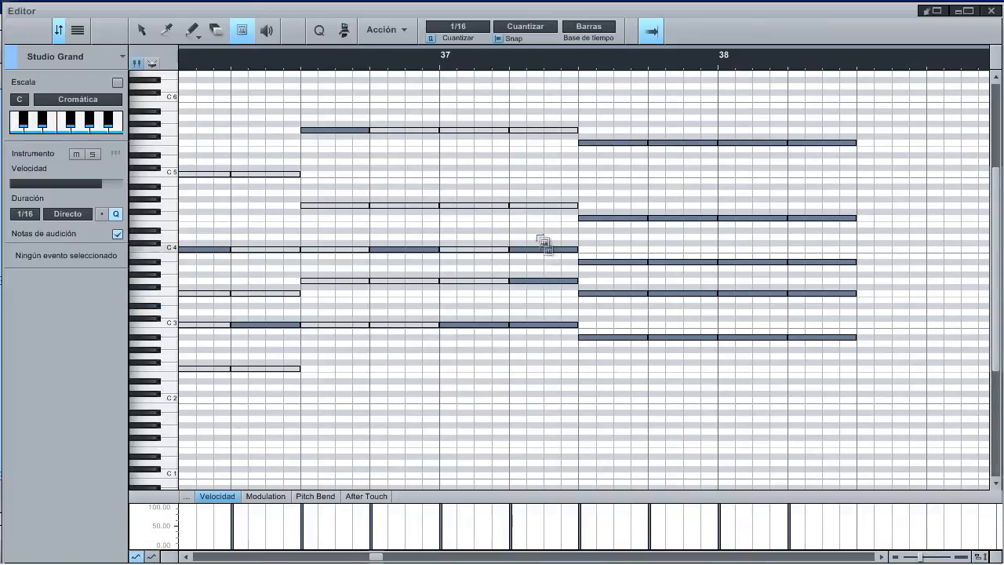
drag(529, 245, 548, 302)
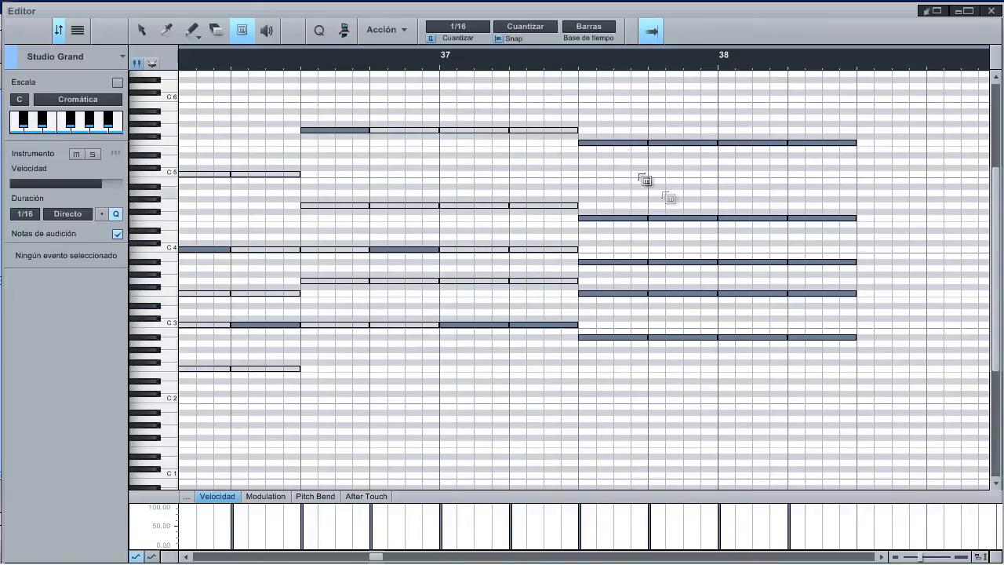
Step: Mute the fourth chord's notes, leaving only A#2, F3, F4 and F5 on beats one to four
drag(599, 102, 613, 304)
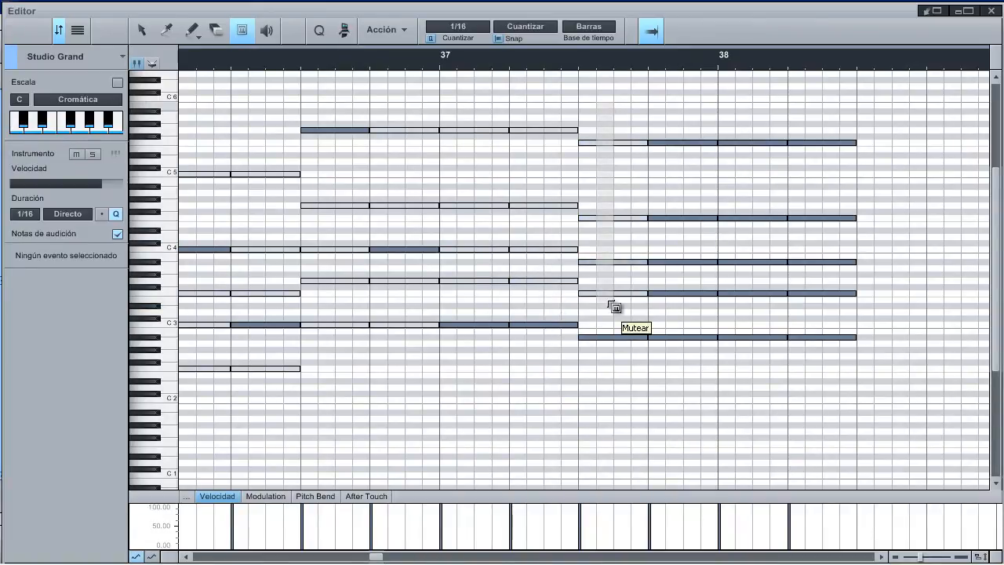
drag(667, 106, 705, 309)
click(698, 338)
click(687, 292)
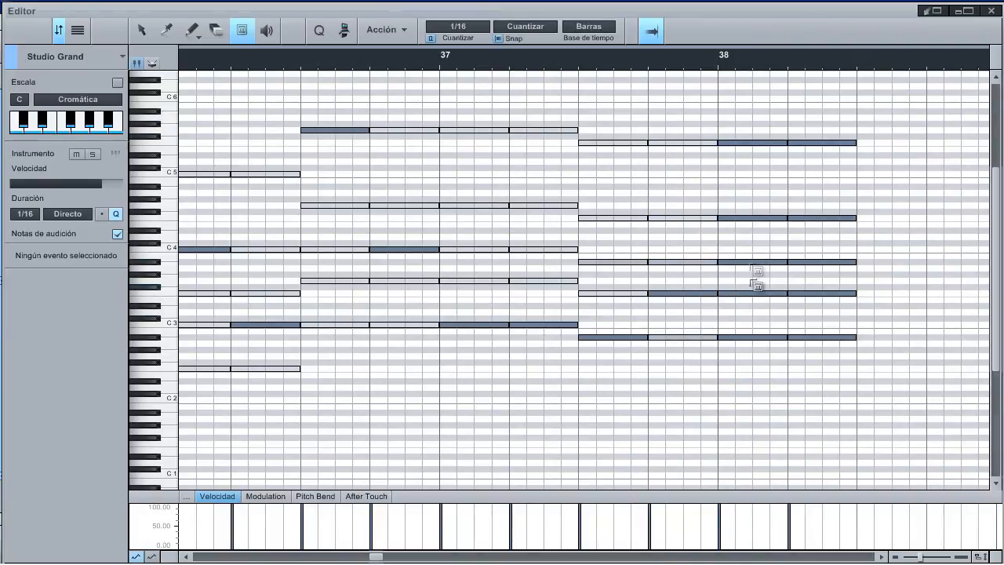
drag(757, 248, 771, 368)
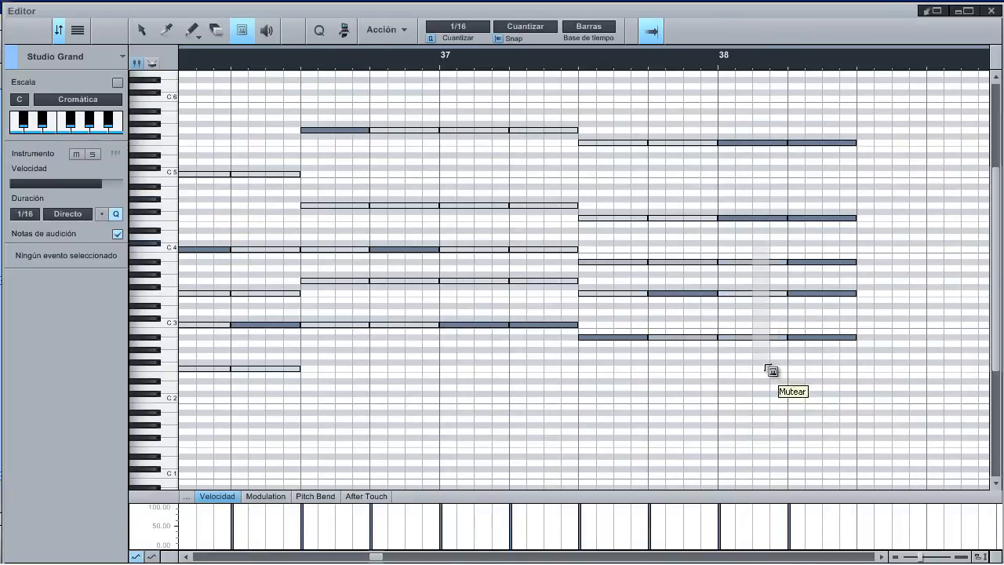
click(759, 142)
mouse_move(832, 188)
mouse_down()
mouse_move(828, 322)
mouse_move(838, 339)
mouse_up()
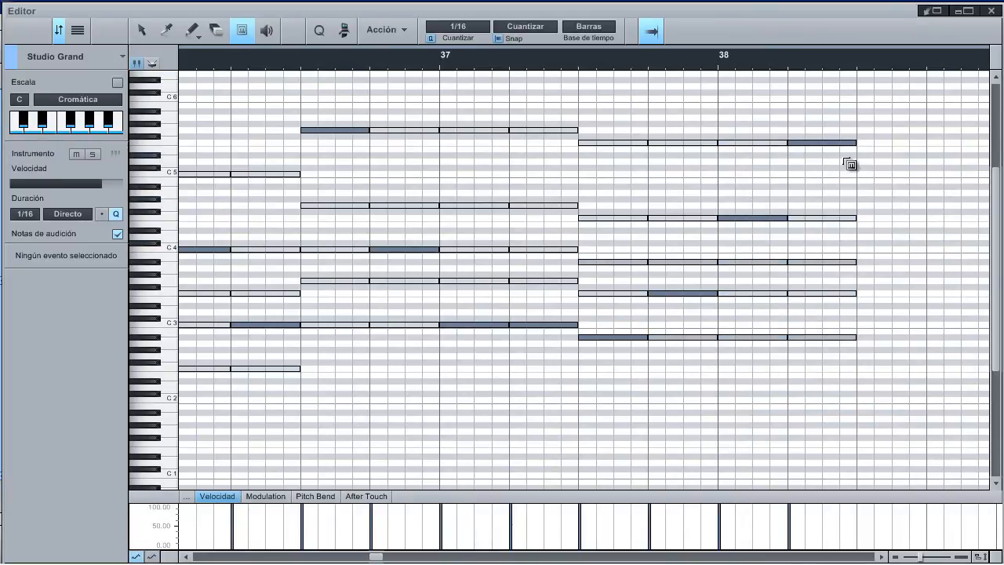
Step: Play back the whole muted-note sequence from just before the first chord and stop playback
scroll(723, 58, down, 3)
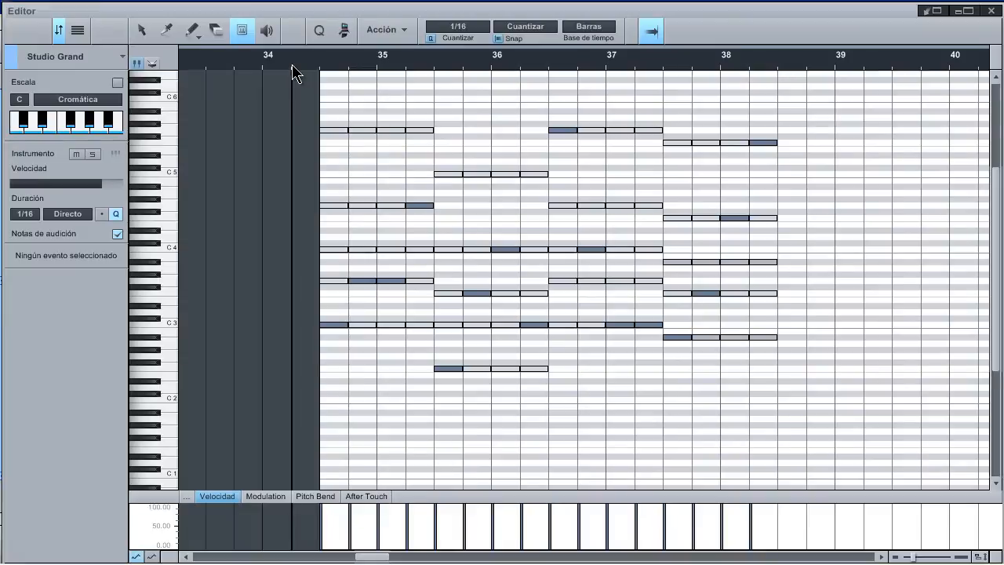
key(space)
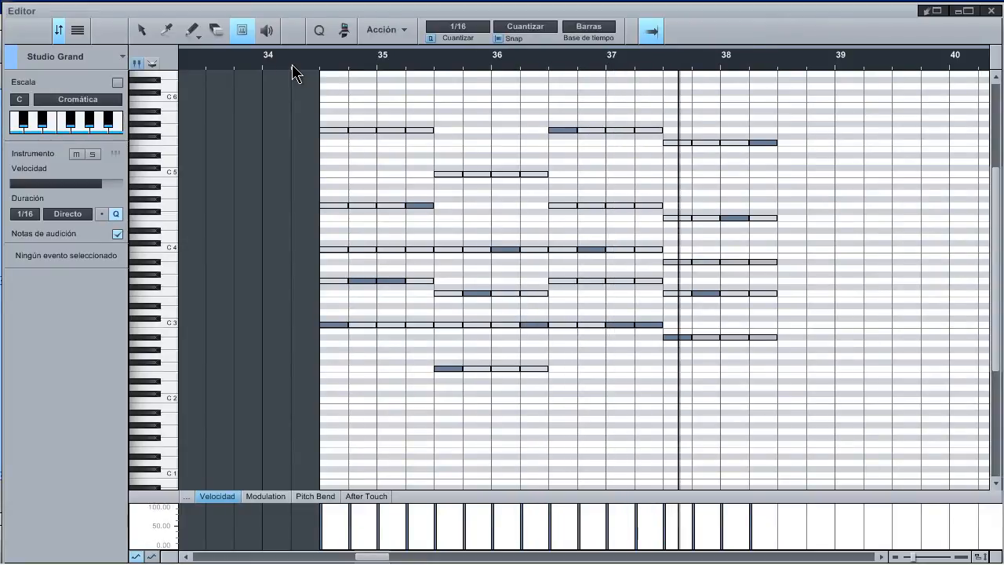
key(space)
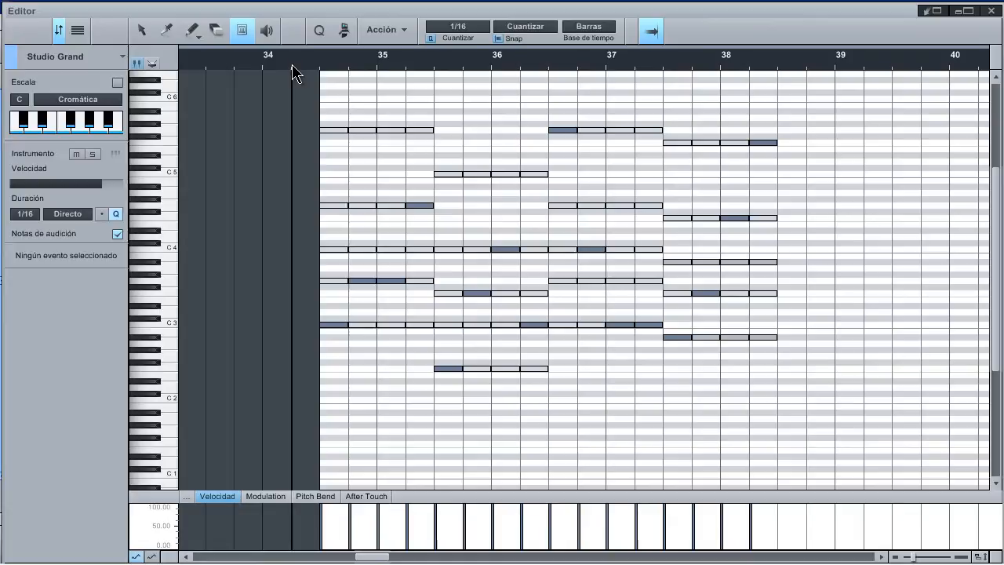
Step: Split the first chord's notes on beats two to four and the second chord's notes on beats two and three into half-beat notes
key(f)
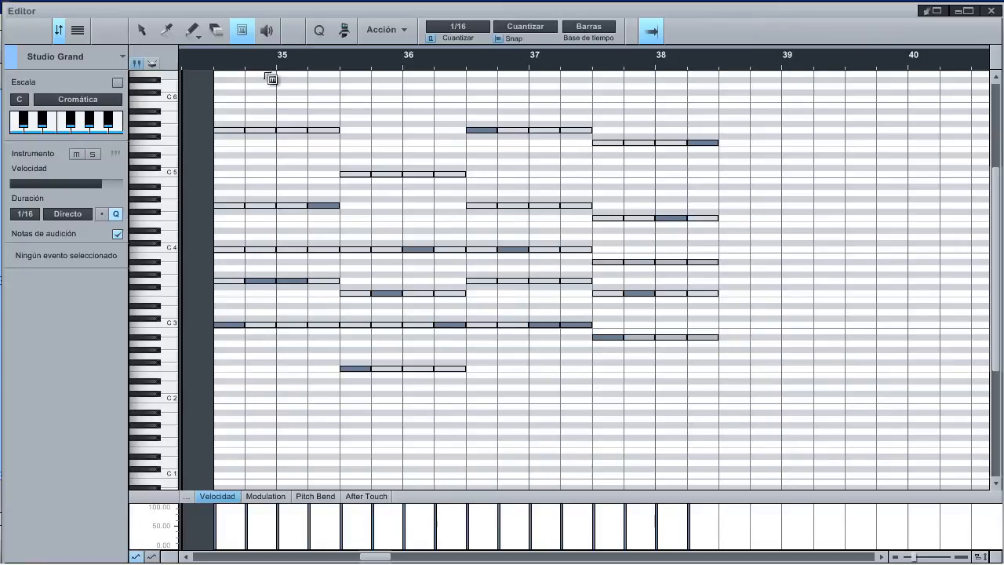
drag(264, 69, 311, 81)
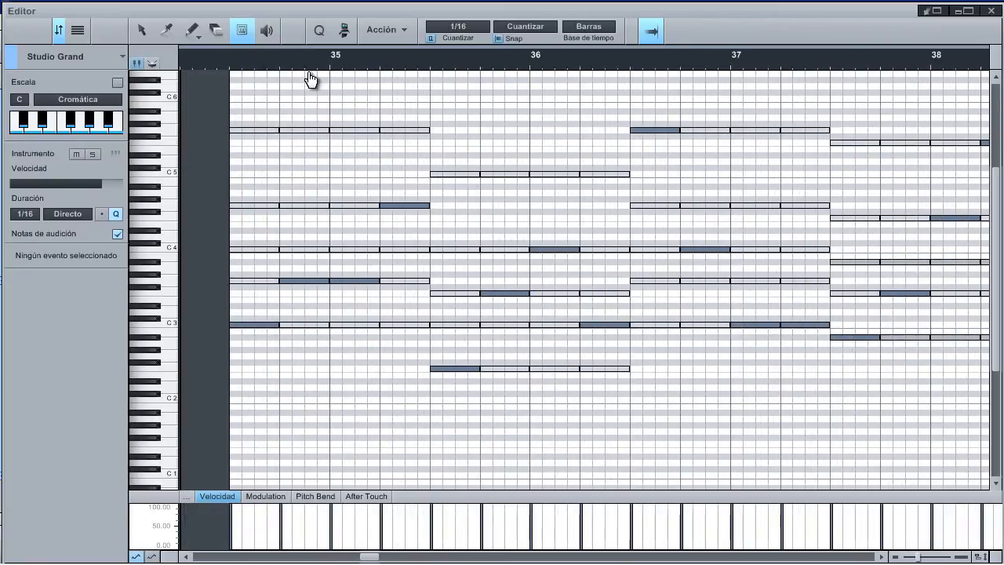
key(3)
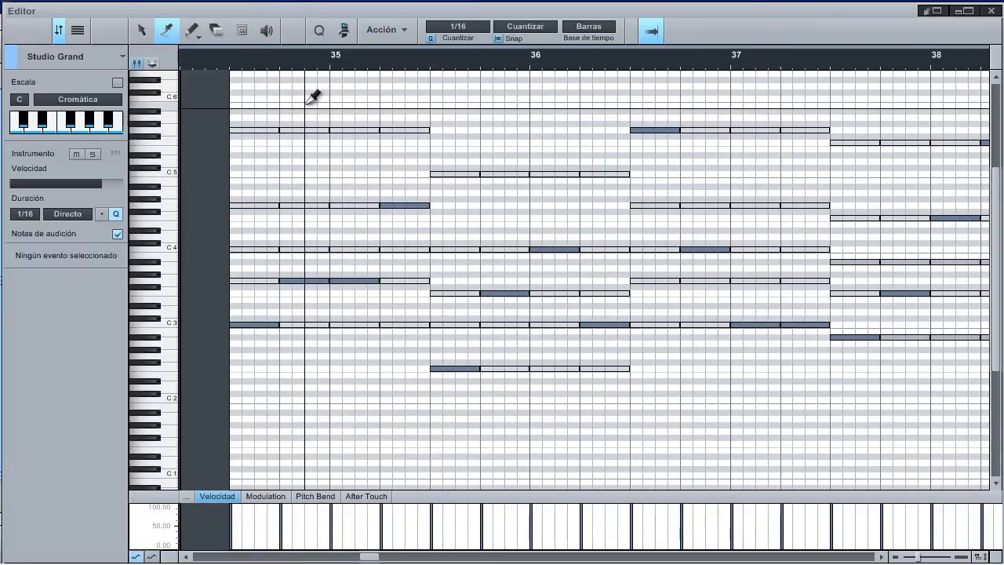
key(1)
mouse_move(304, 96)
mouse_down()
mouse_move(411, 346)
mouse_move(390, 345)
mouse_up()
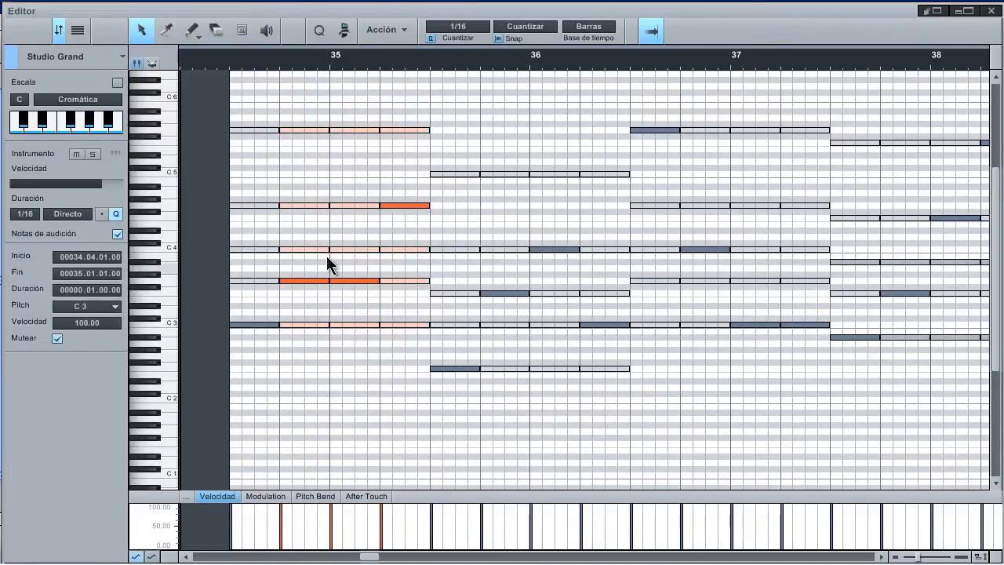
key(5)
key(3)
click(305, 131)
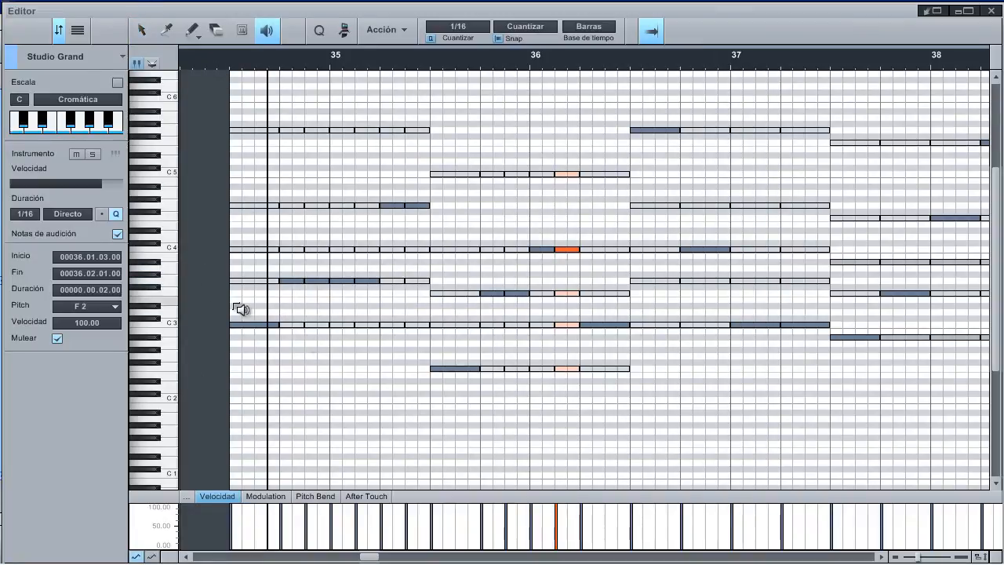
Step: Rework the first two chords' muting to leave only G3, G4, G5, G4 in the first and C3, C5, F3, C4, C3, C3 in the second
key(6)
click(276, 323)
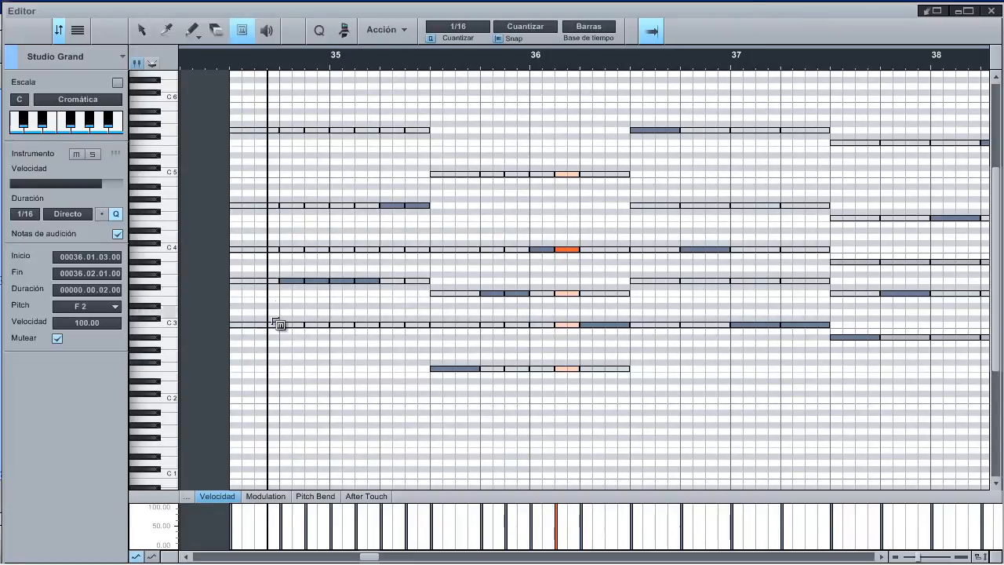
click(200, 65)
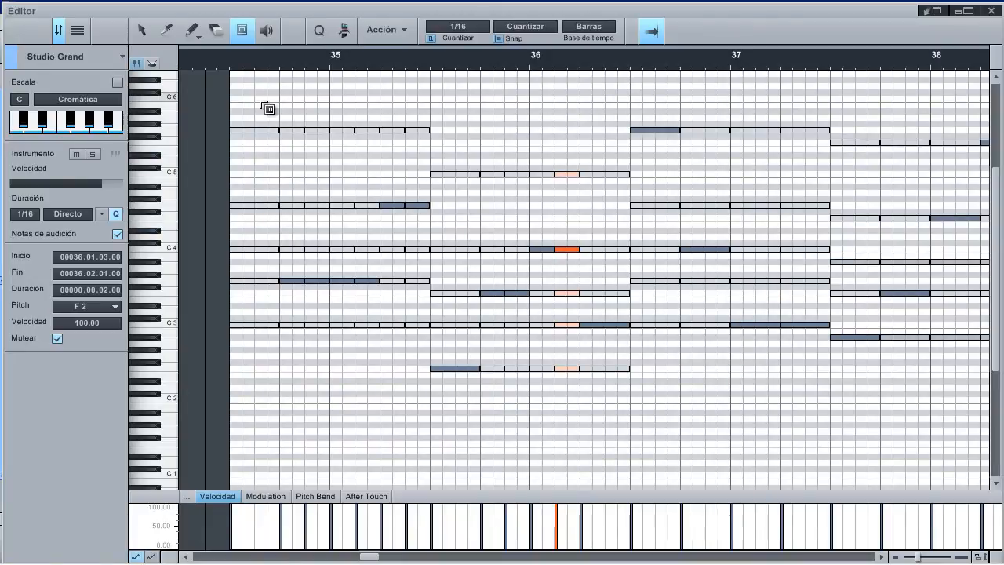
key(1)
click(196, 66)
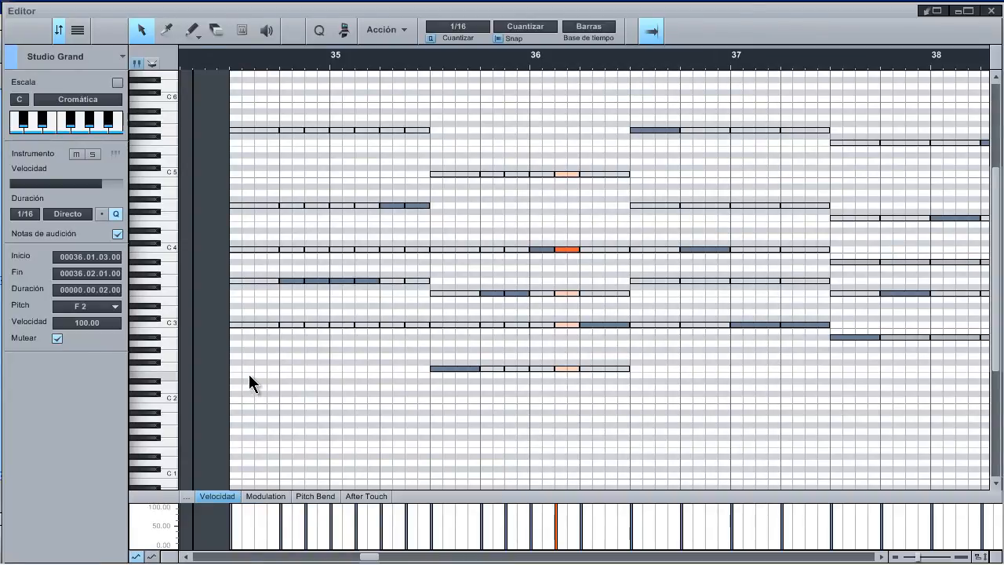
key(space)
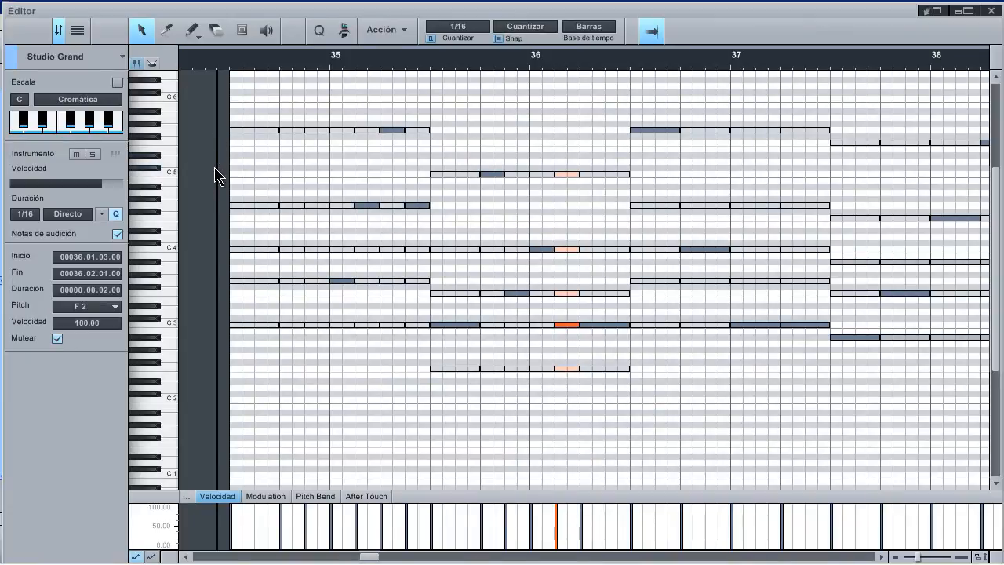
Step: Play back the melody part from just before its first note and fit the whole part in view
key(w)
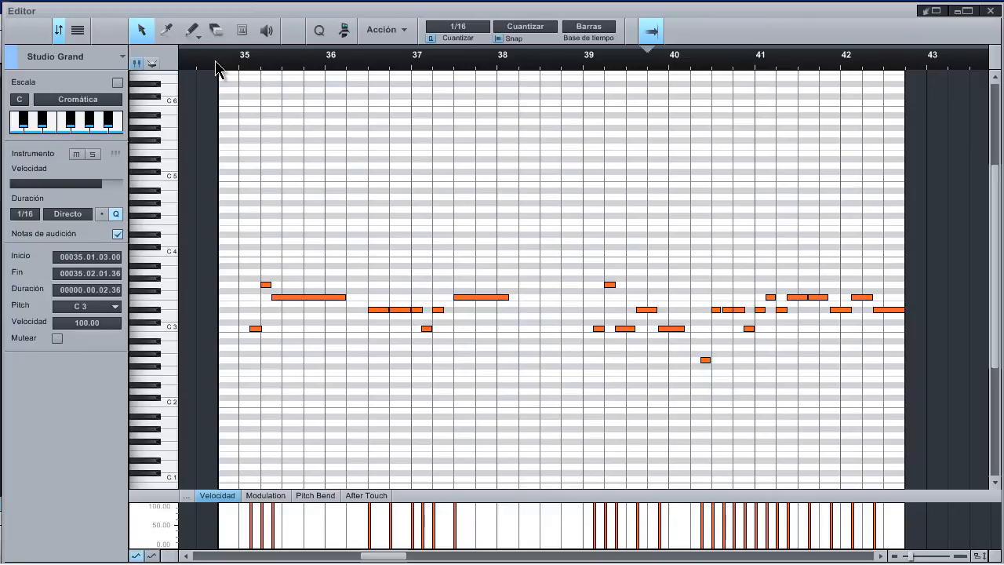
click(244, 32)
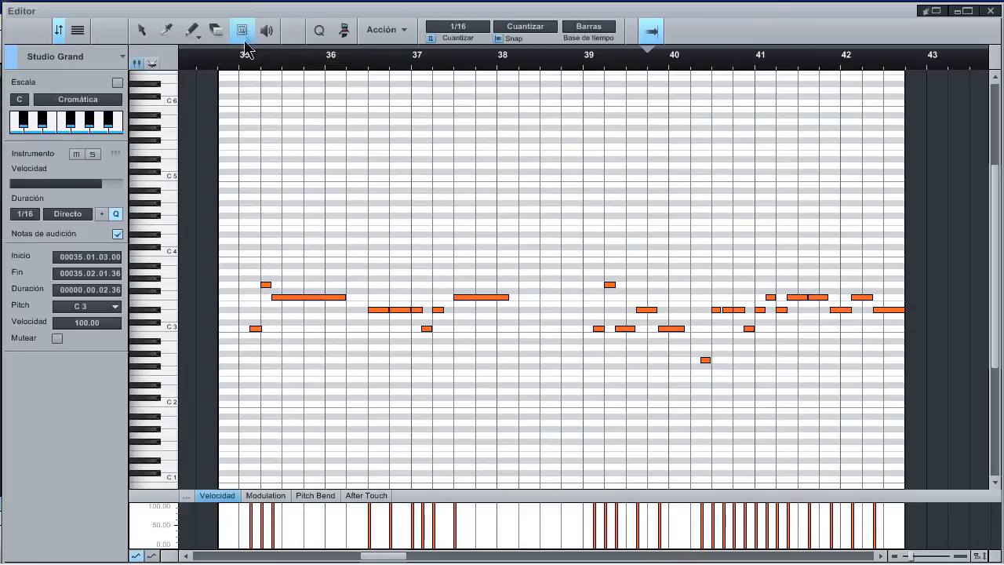
key(1)
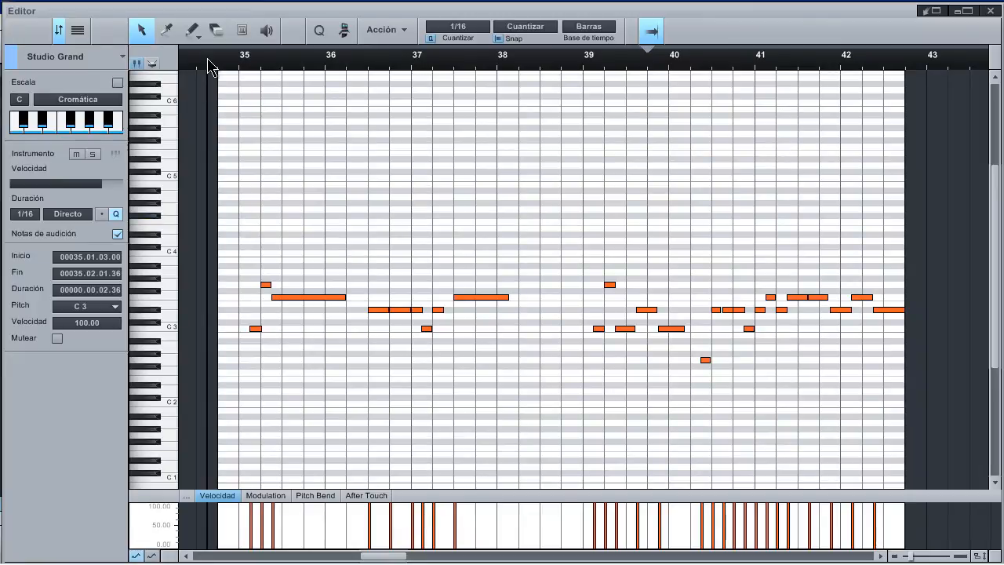
key(space)
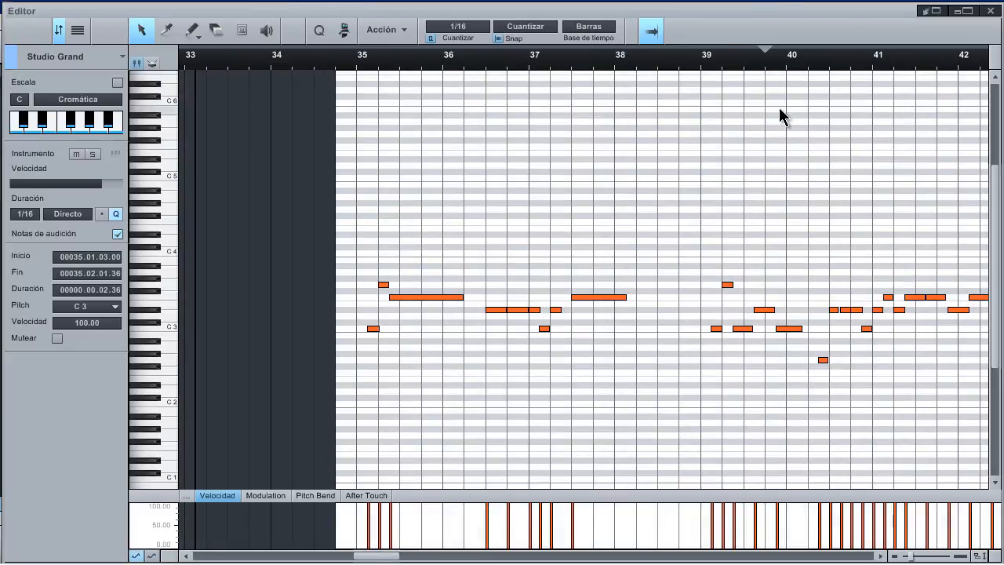
drag(780, 62, 246, 67)
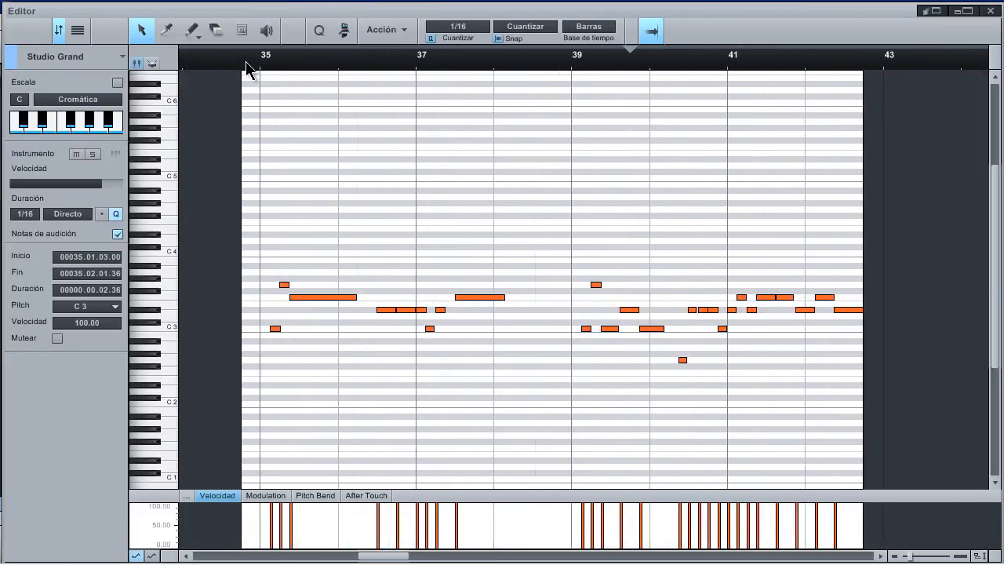